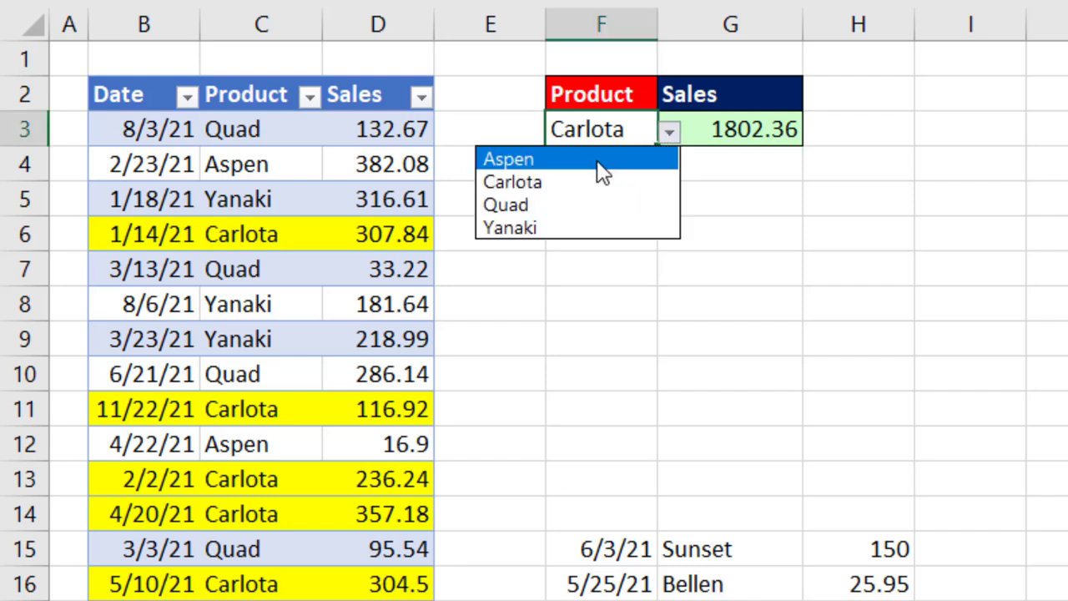
Step: Pick Aspen from the F3 product dropdown so the total shows 398.98
left_click(511, 160)
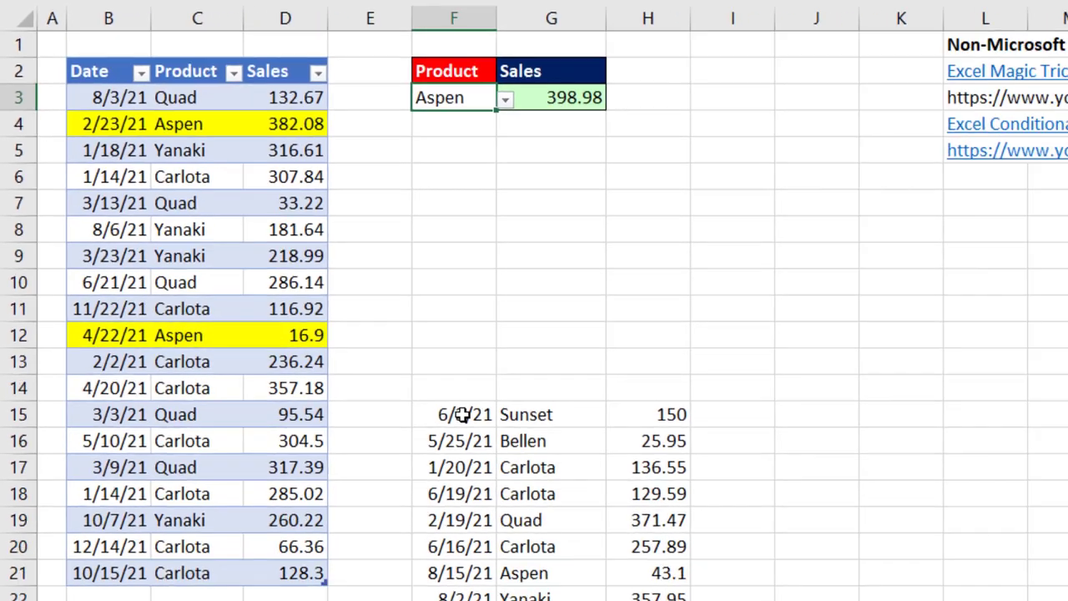
Step: Select the extra records F15:H25 and drag them below the sales table at B22
left_click(601, 538)
key("ctrl+a")
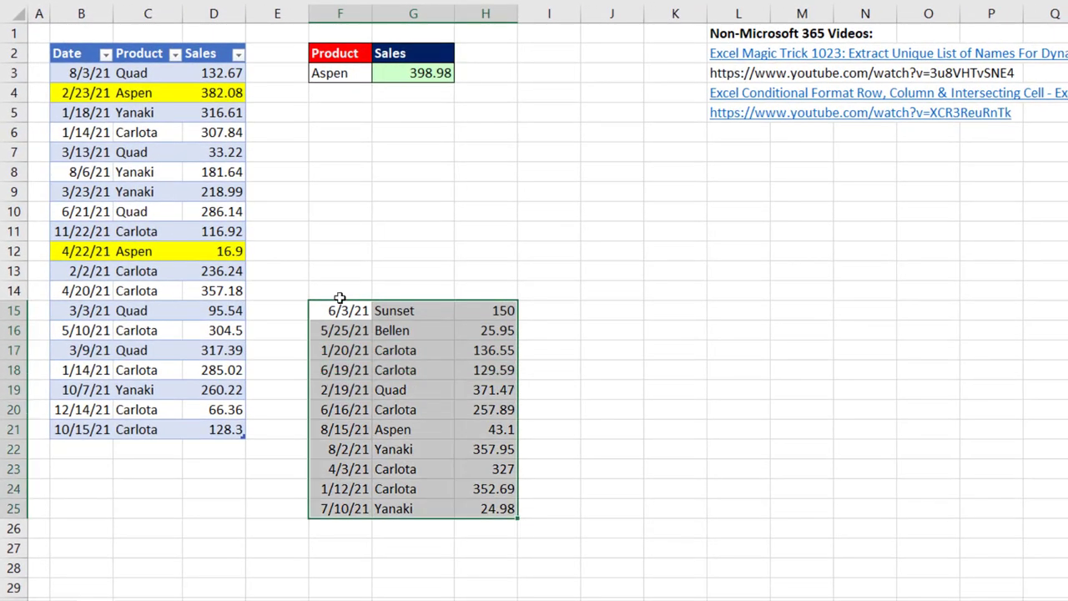
left_click_drag(336, 302, 79, 443)
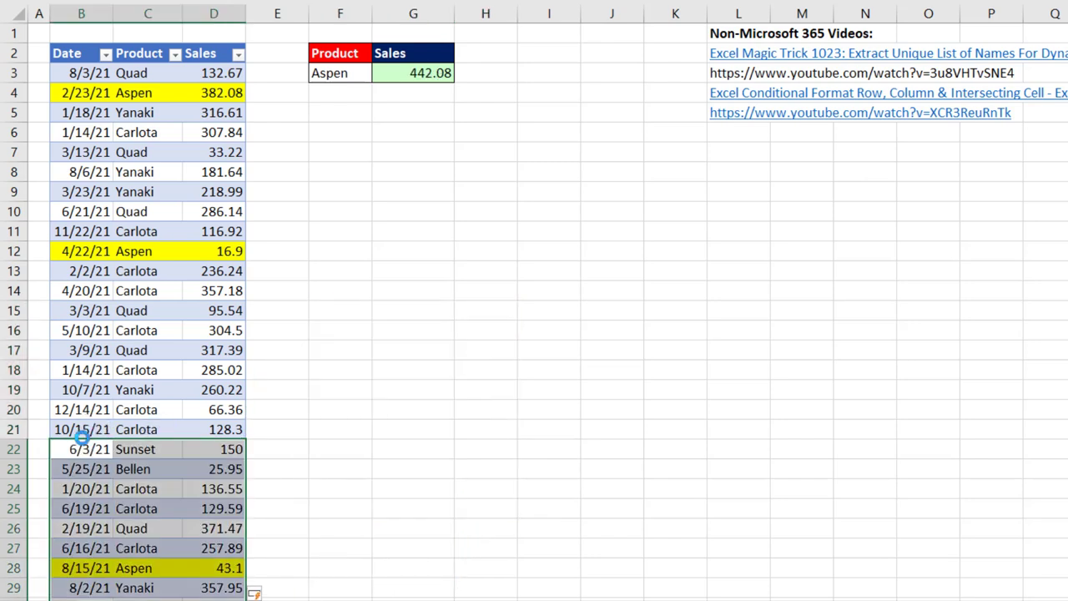
Step: Choose Sunset from the F3 product dropdown
left_click(345, 73)
left_click(378, 74)
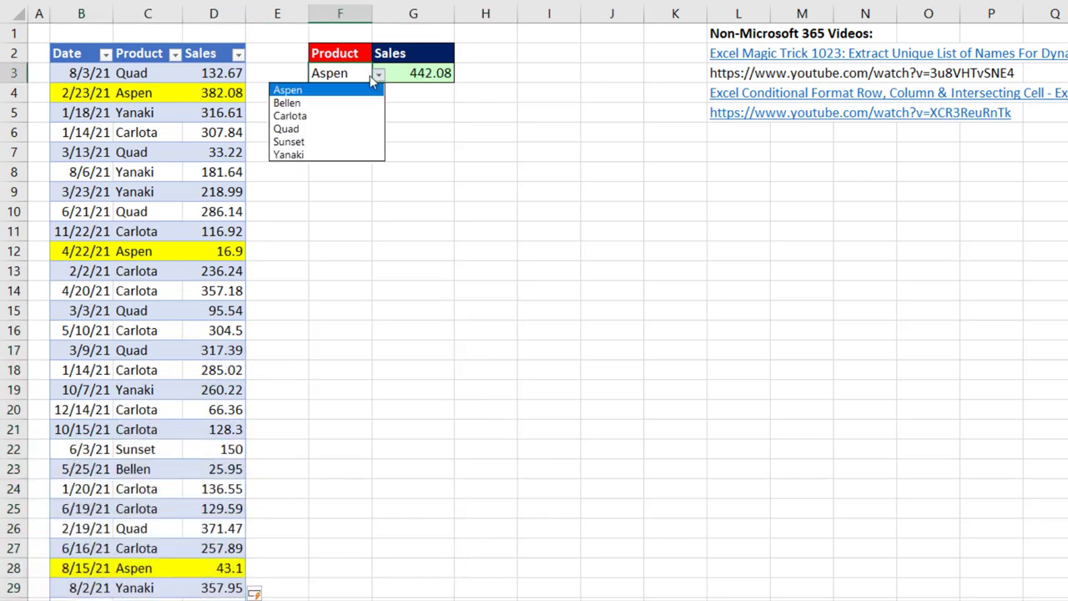
left_click(303, 143)
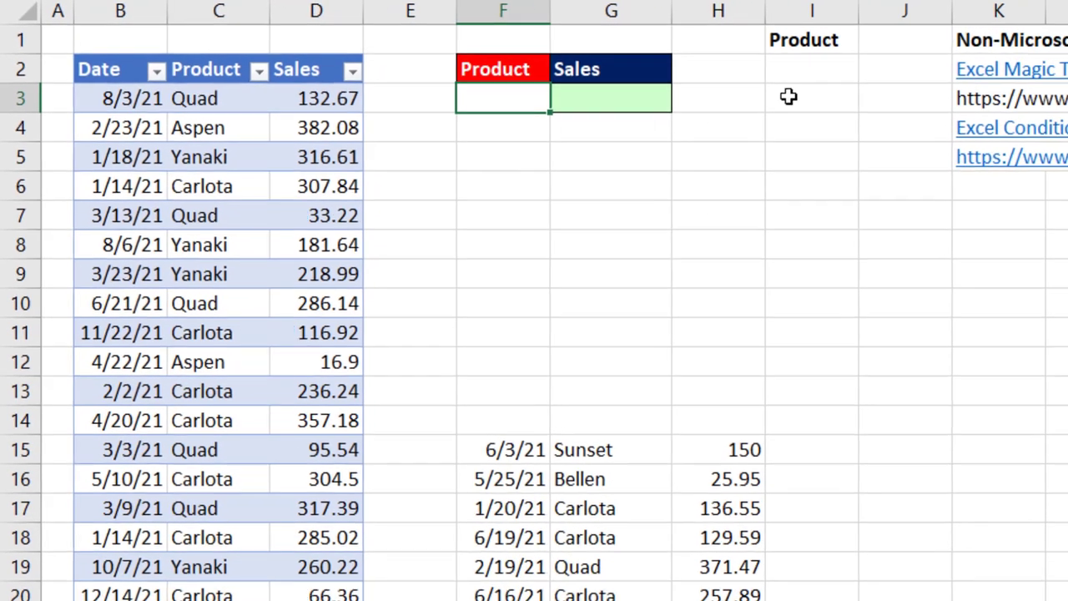
Step: Enter =SORT(UNIQUE(fSales[Product])) in I2, spilling Aspen, Carlota, Quad, Yanaki down column I
left_click(800, 77)
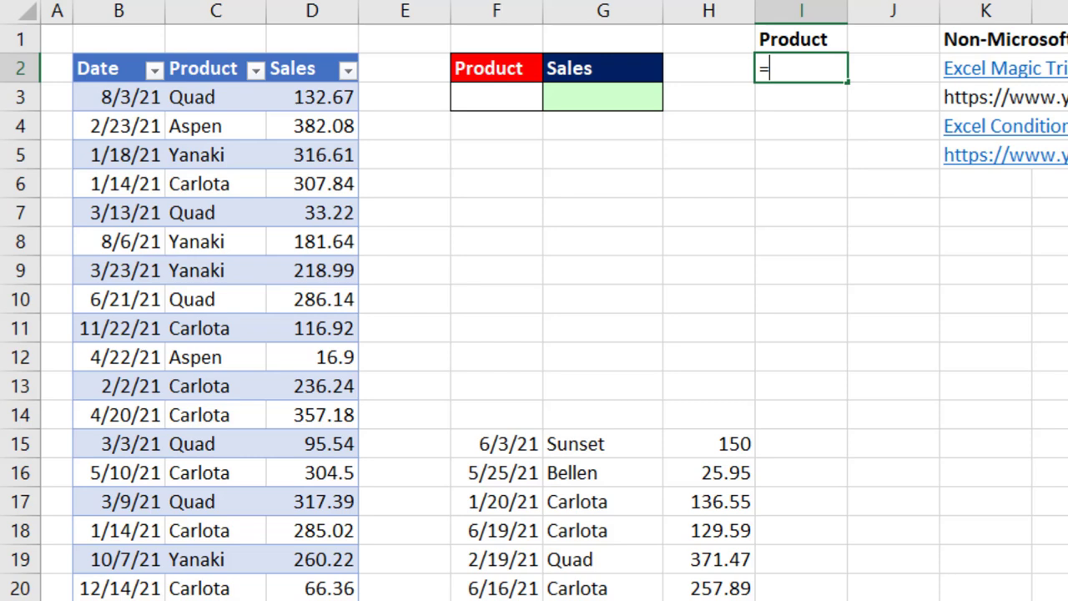
type("=sort(")
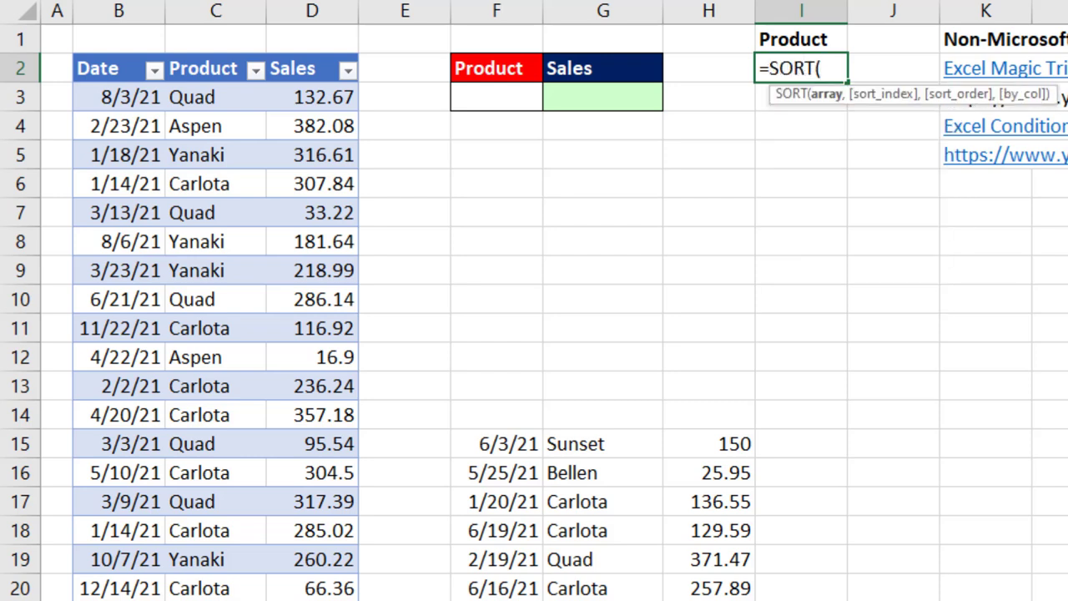
type("uni")
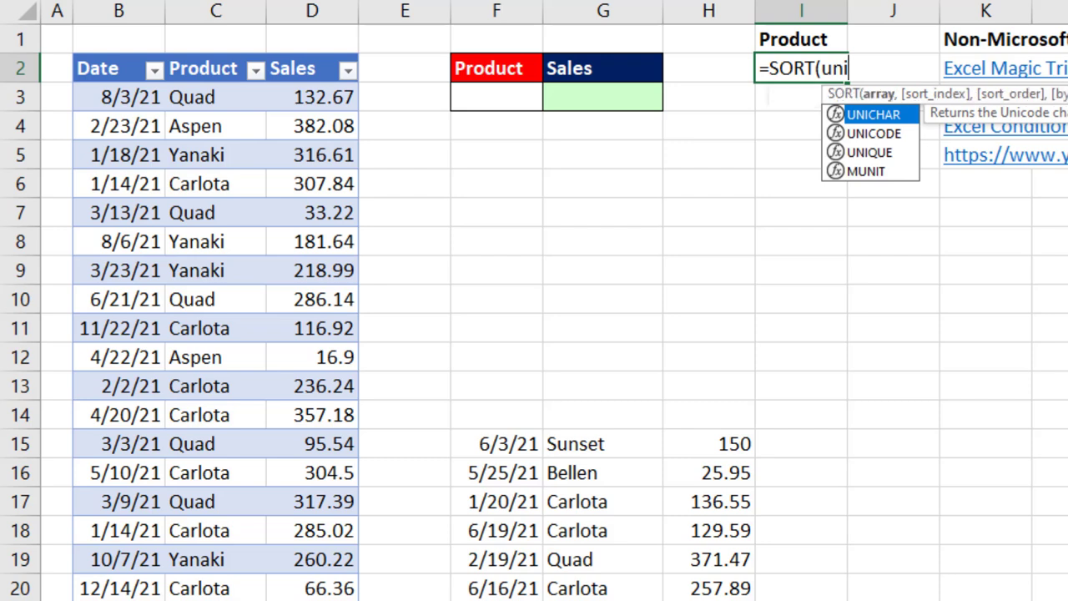
key("Tab")
key("BackSpace")
key("BackSpace")
key("BackSpace")
key("BackSpace")
key("BackSpace")
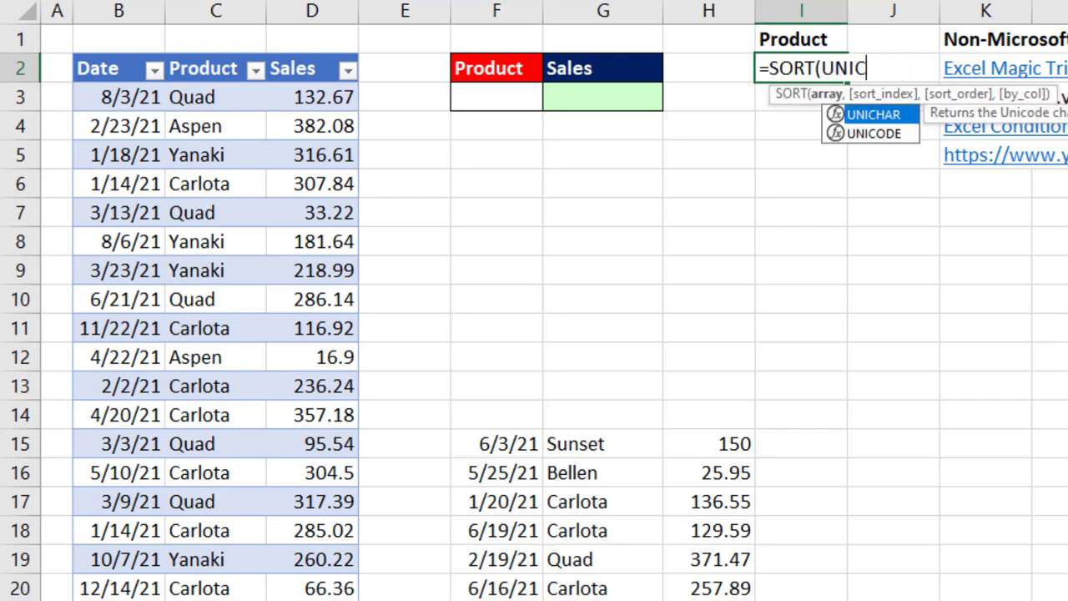
key("Down")
key("Down")
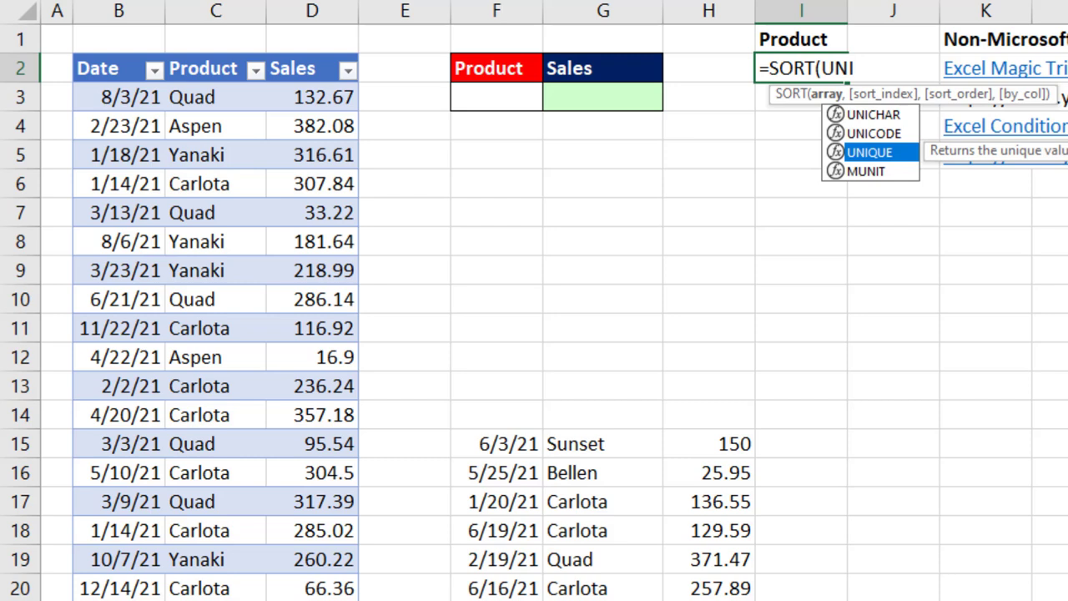
key("Tab")
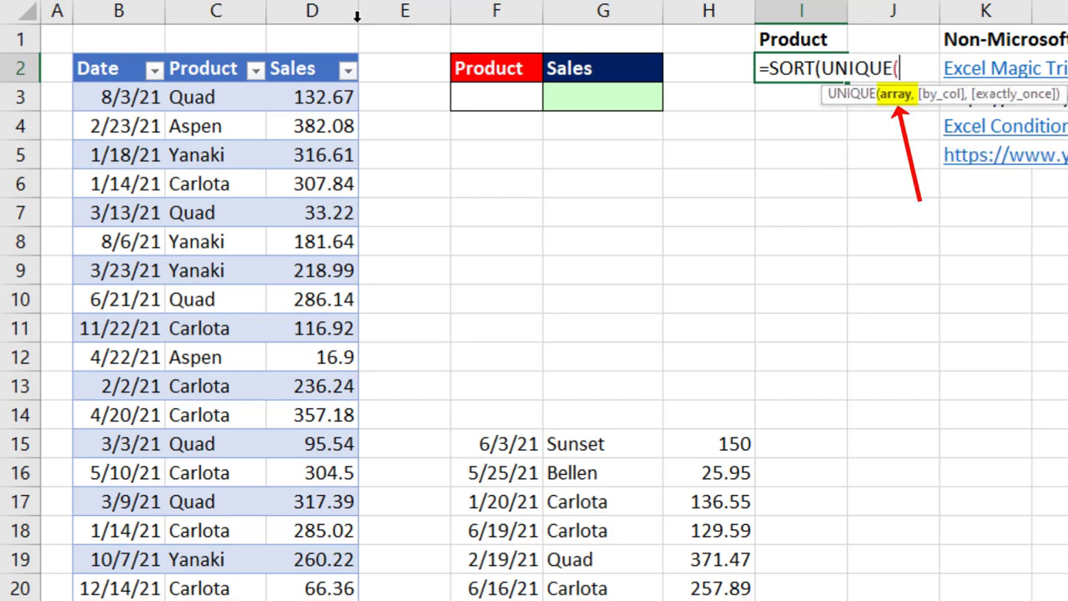
left_click(192, 52)
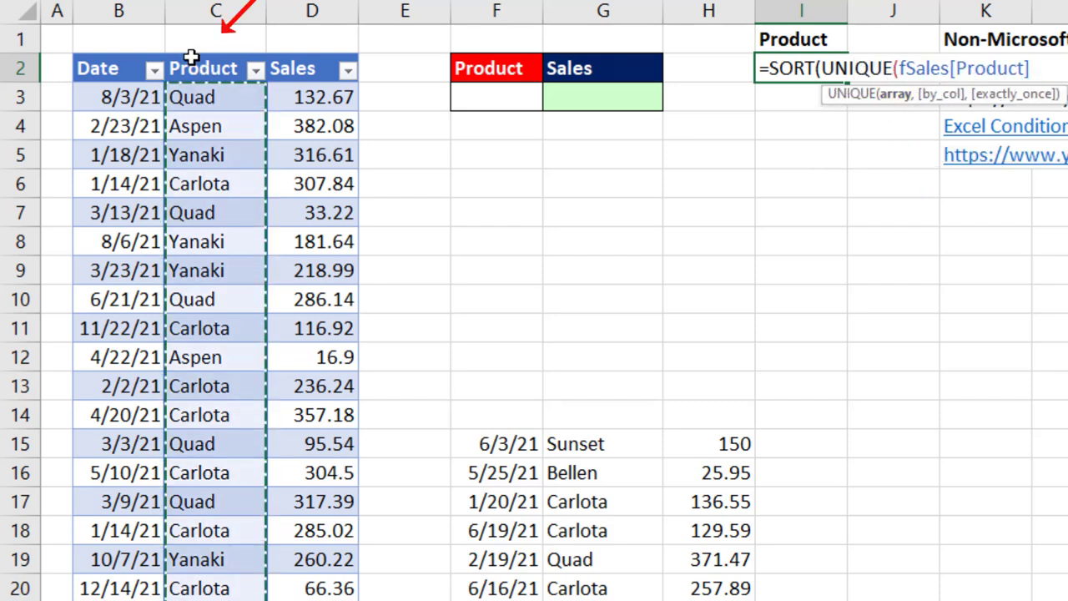
type(")")
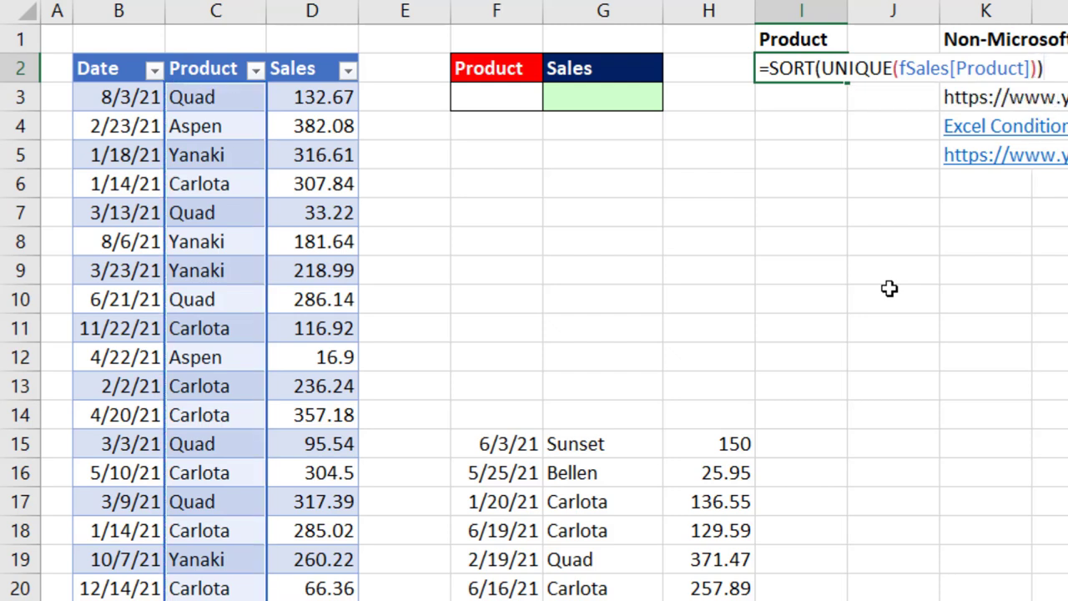
type(")")
key("Return")
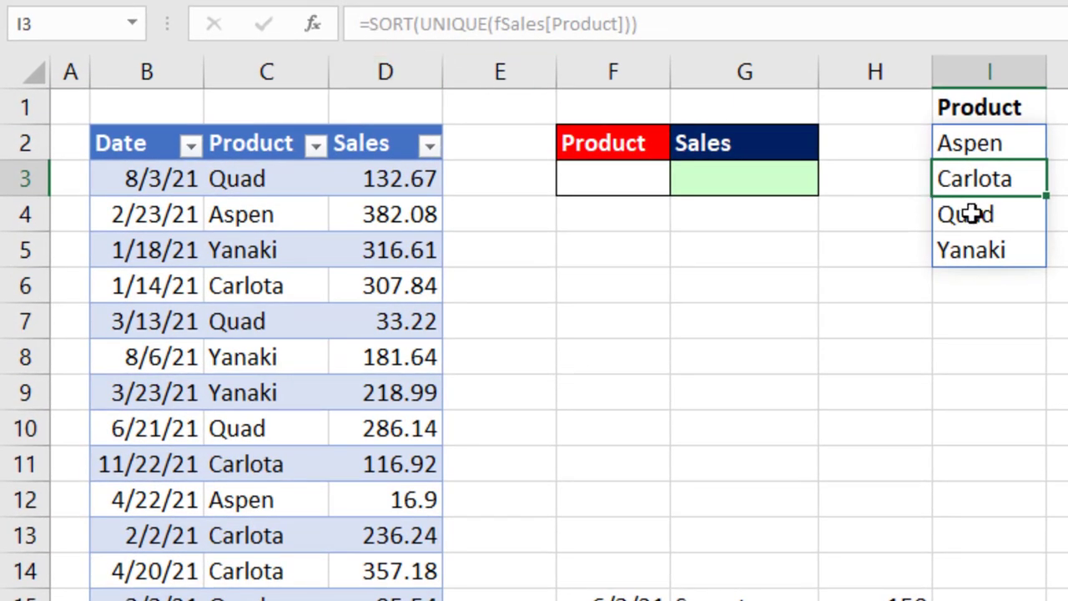
left_click(970, 214)
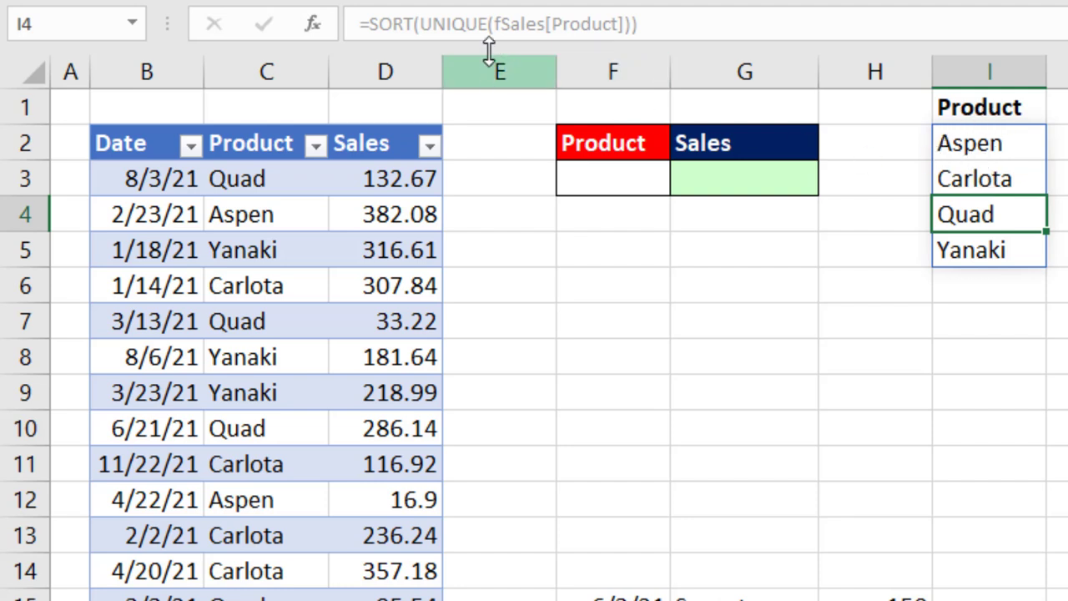
left_click(992, 139)
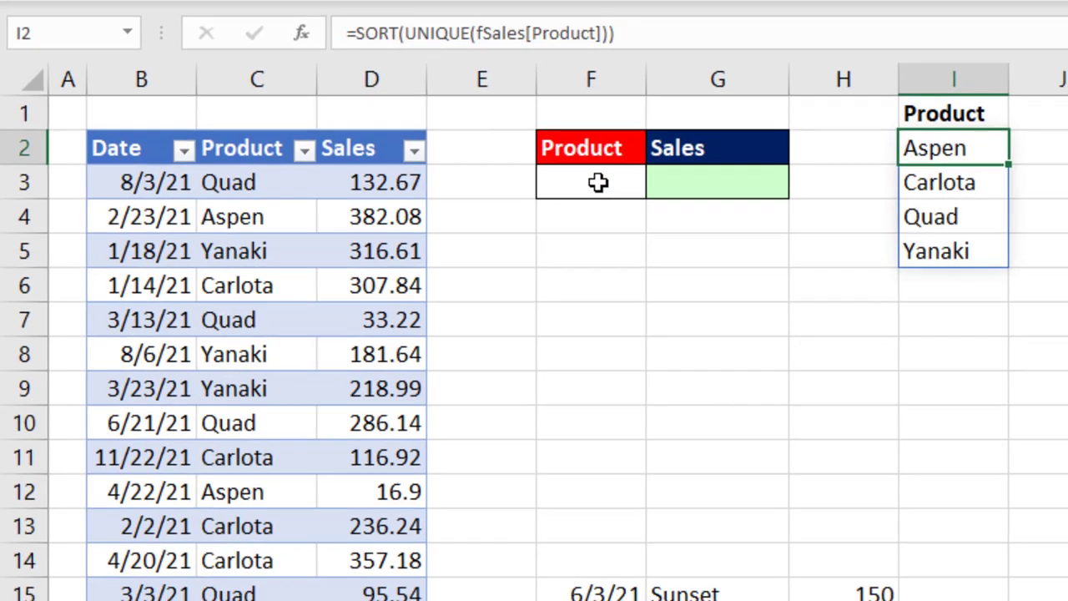
left_click(598, 182)
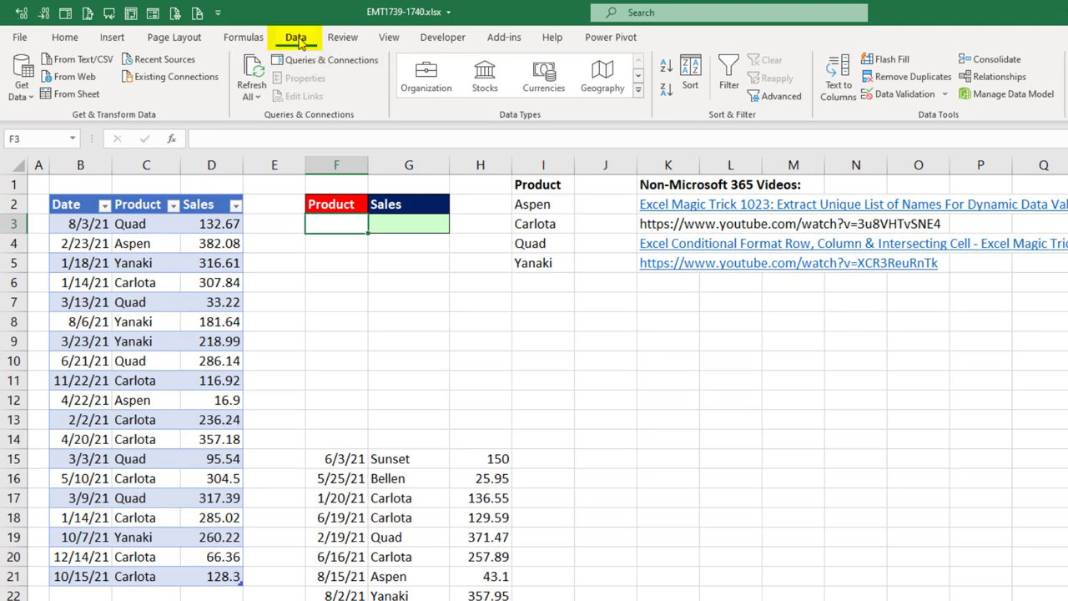
Step: Add a List data validation to F3 with source =$I$2#
left_click(901, 99)
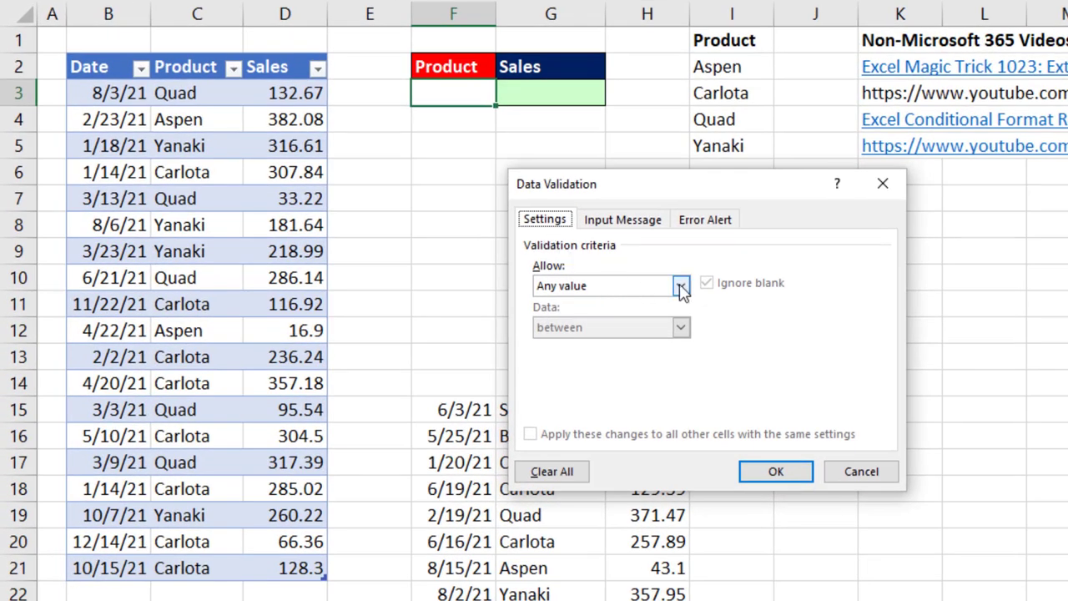
left_click(680, 286)
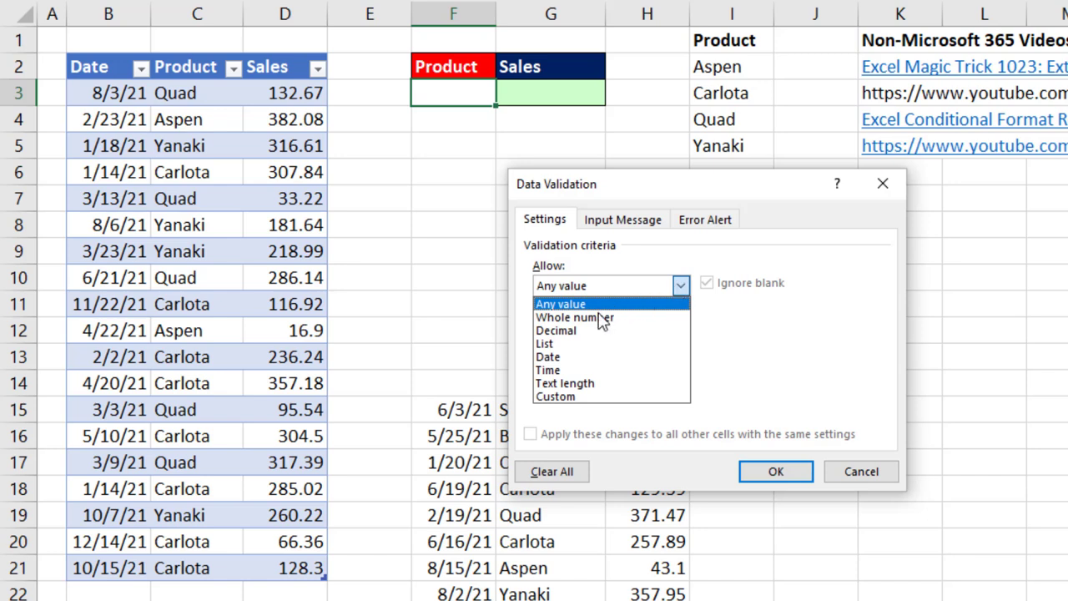
left_click(568, 345)
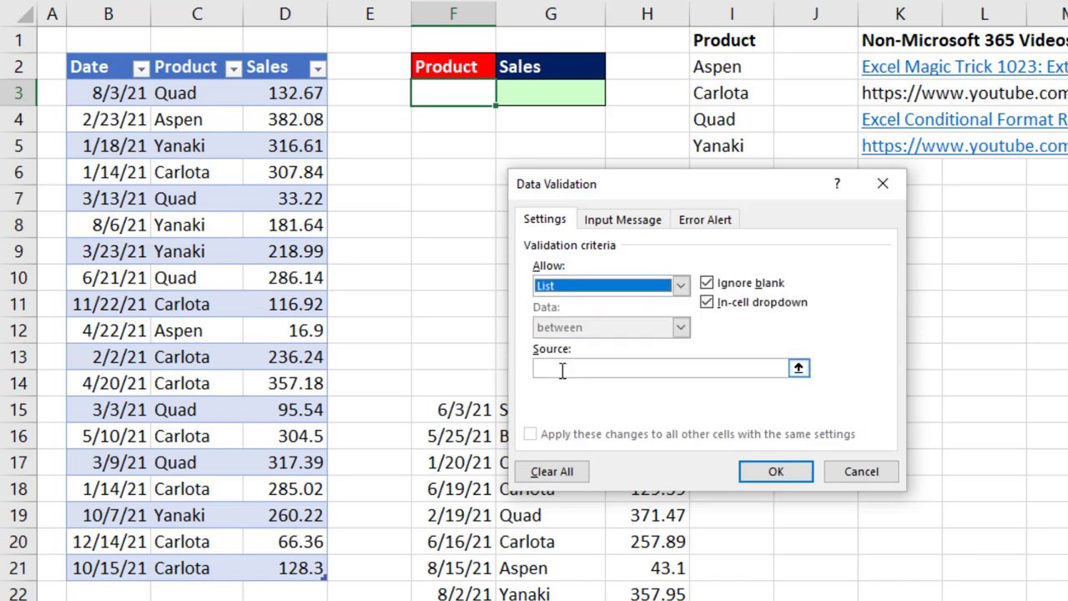
left_click(727, 66)
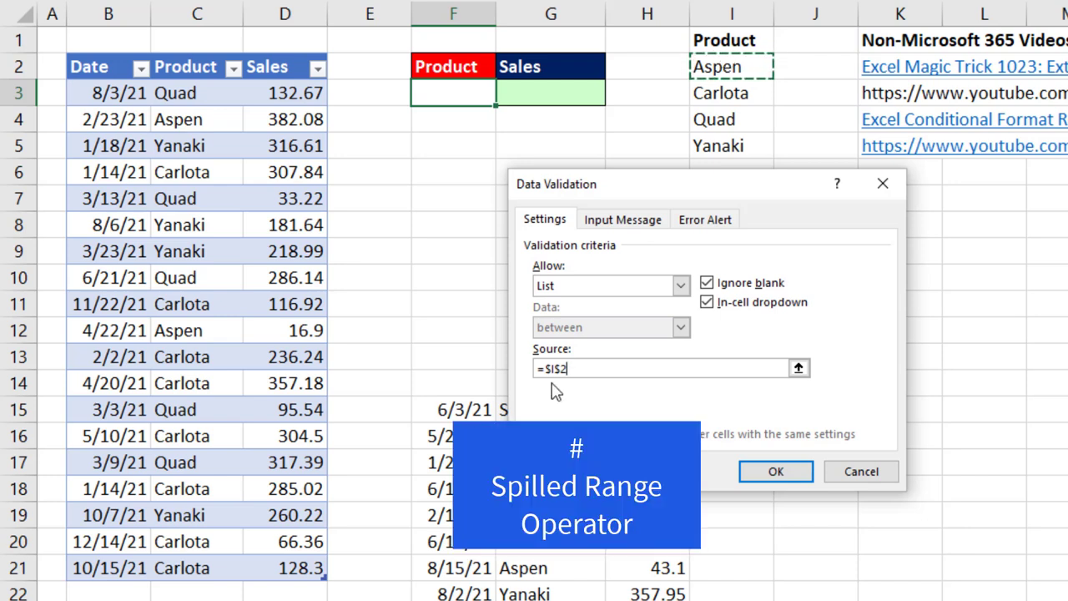
type("#")
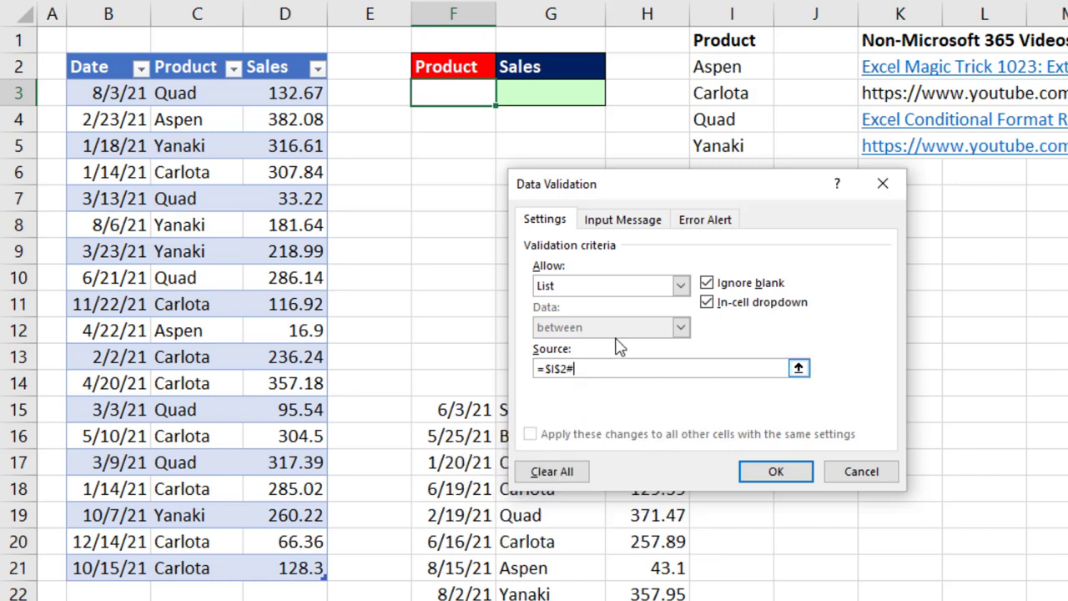
left_click(771, 470)
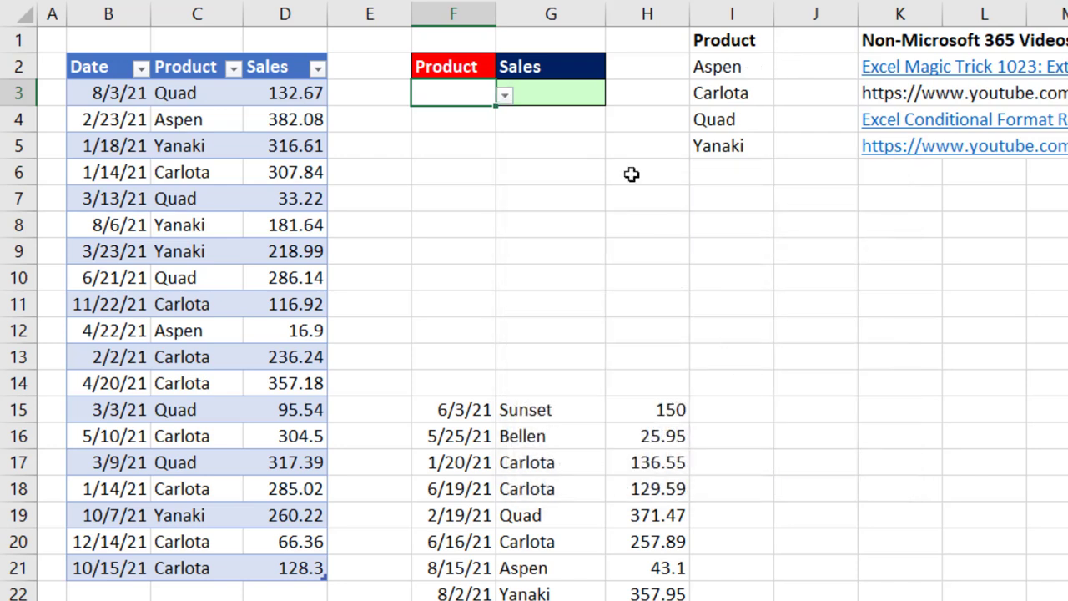
left_click(505, 94)
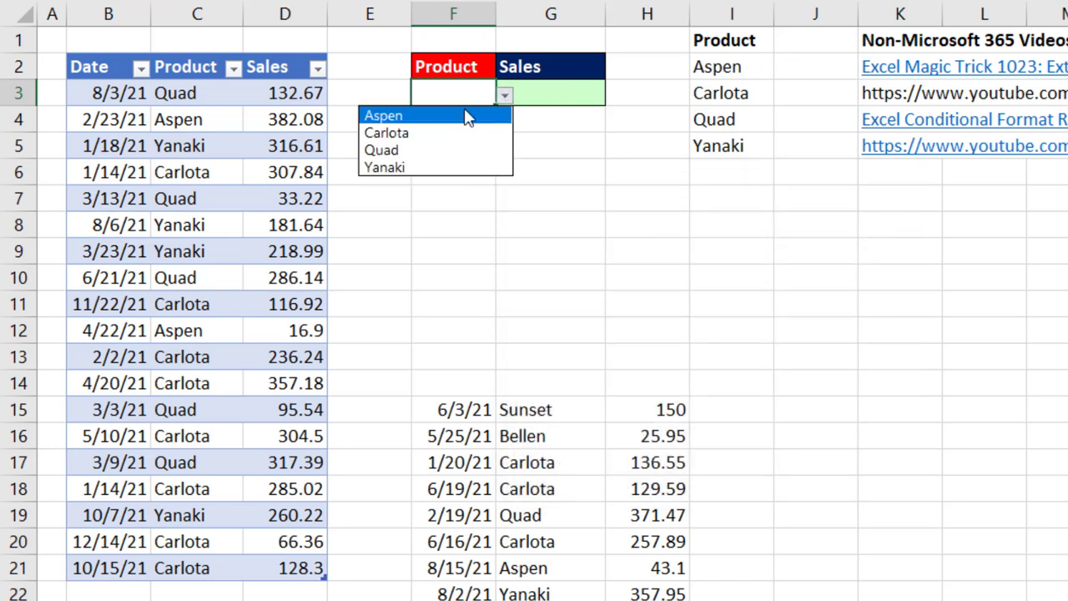
left_click(411, 134)
left_click(171, 93)
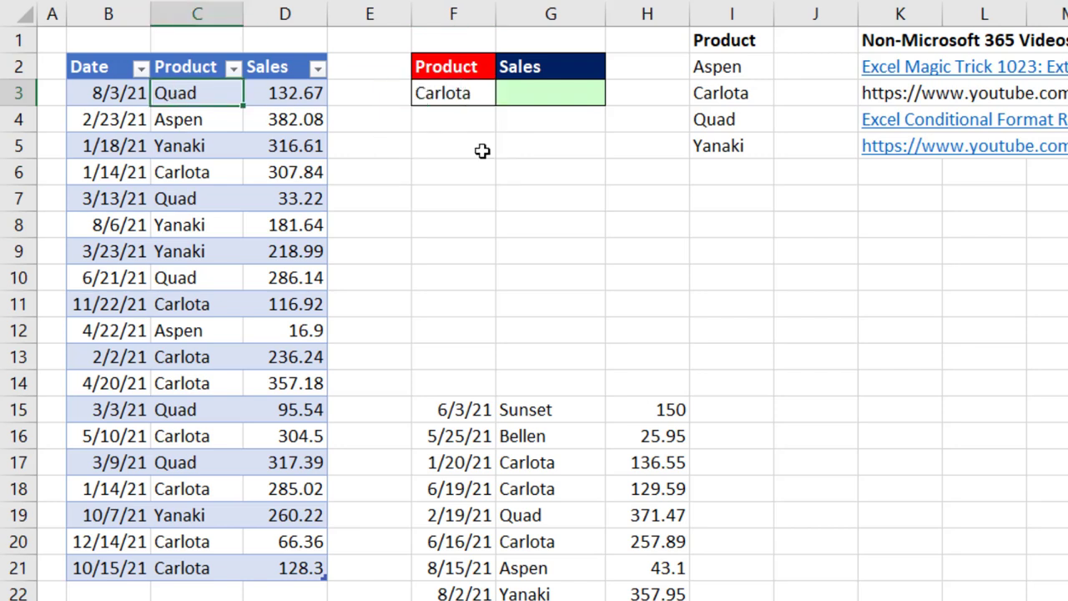
type("d")
key("ctrl+Return")
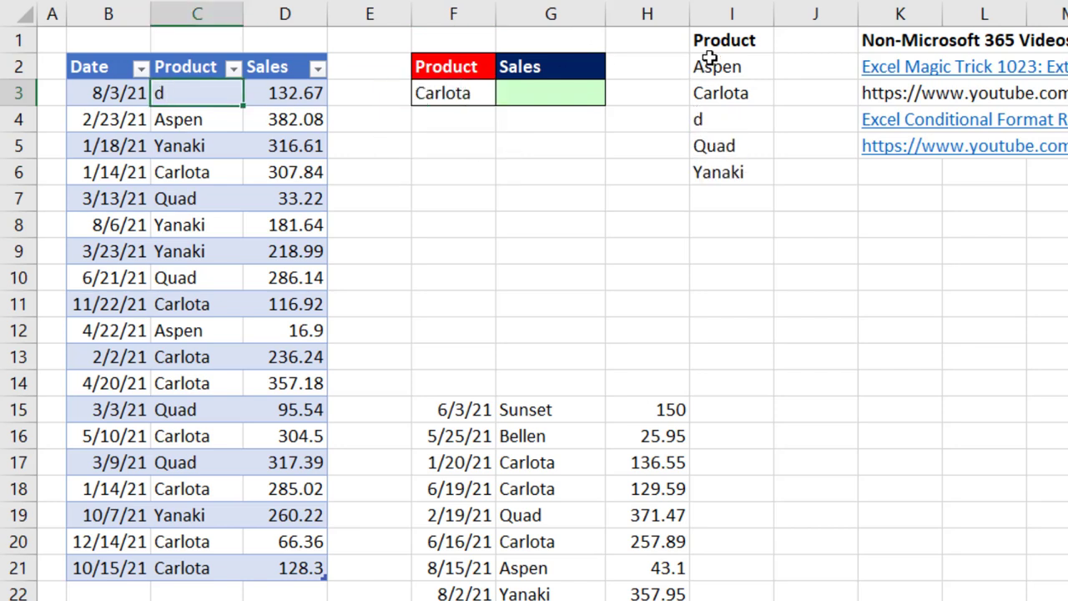
left_click(482, 94)
left_click(504, 95)
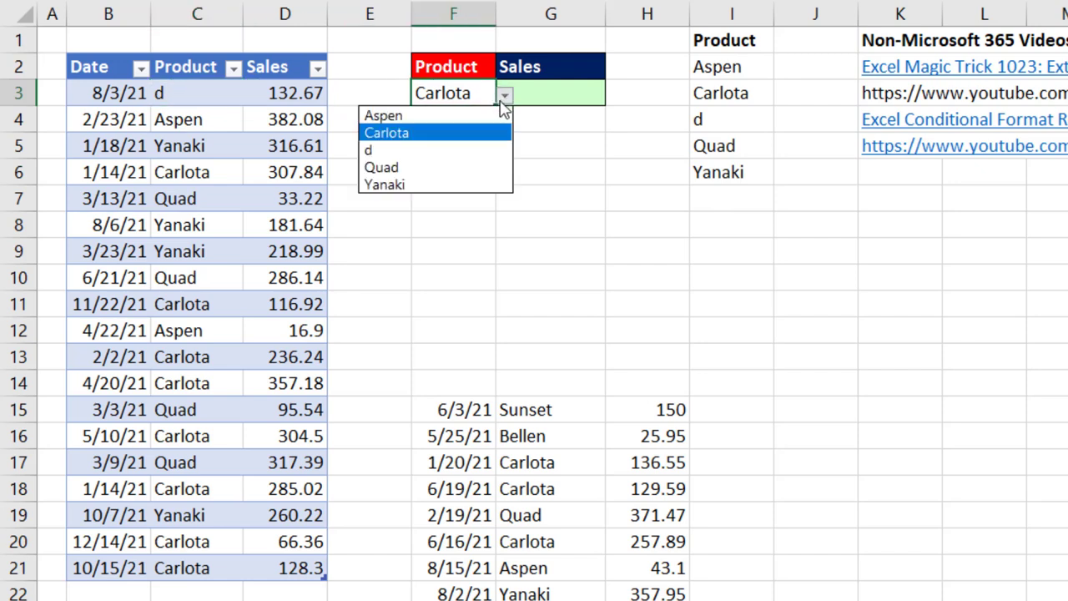
left_click(416, 157)
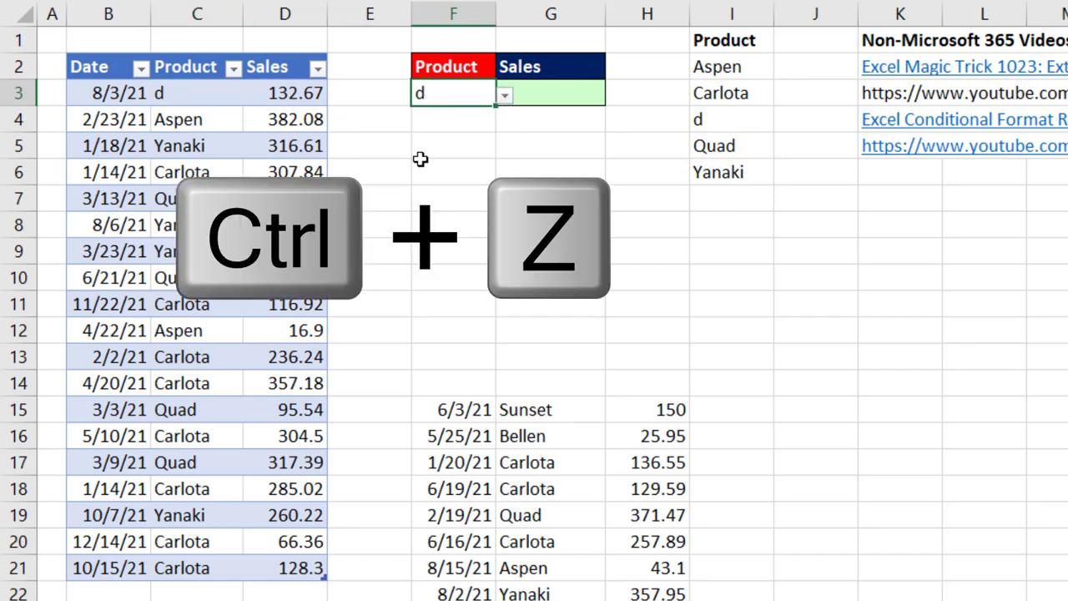
key("ctrl+z")
key("ctrl+z")
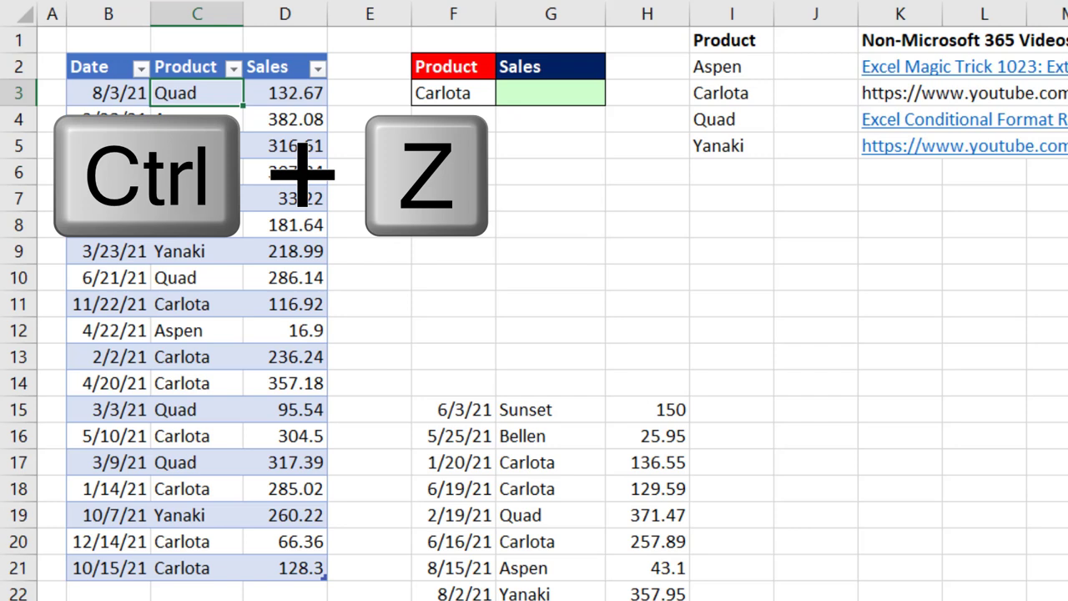
left_click(529, 87)
Step: Enter =SUMIFS(fSales[Sales],fSales[Product],F3) in G3, totalling 1802.36 for Carlota
type("=sumifs")
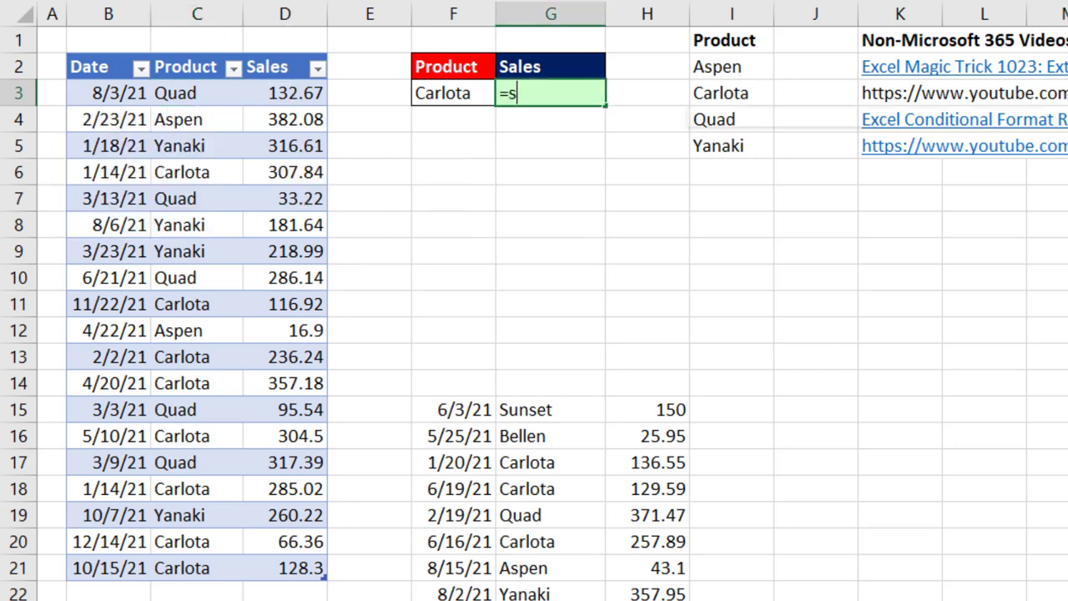
key("Tab")
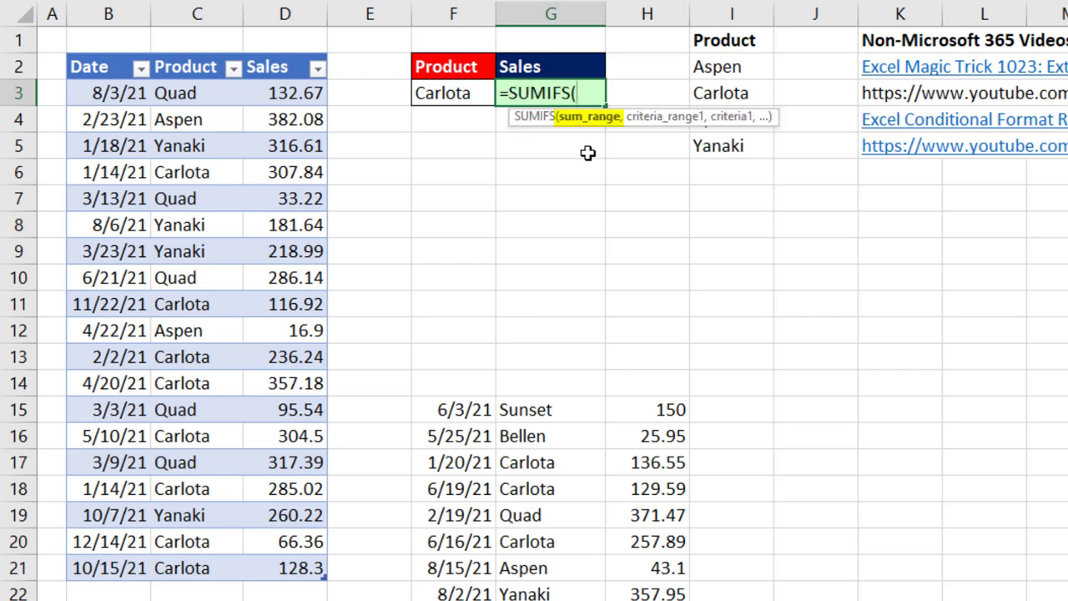
left_click(267, 52)
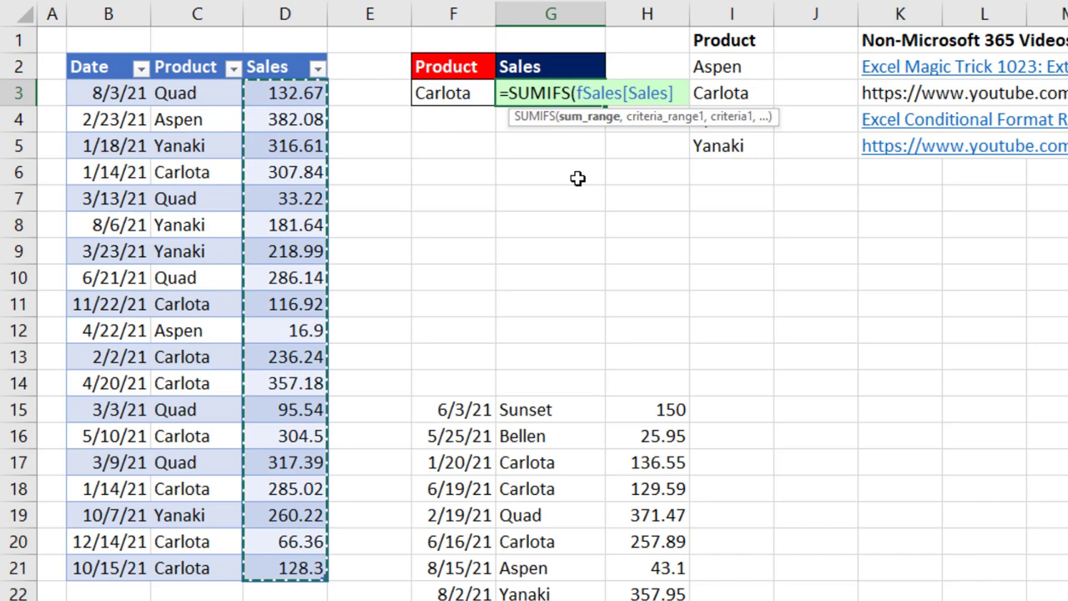
type(",")
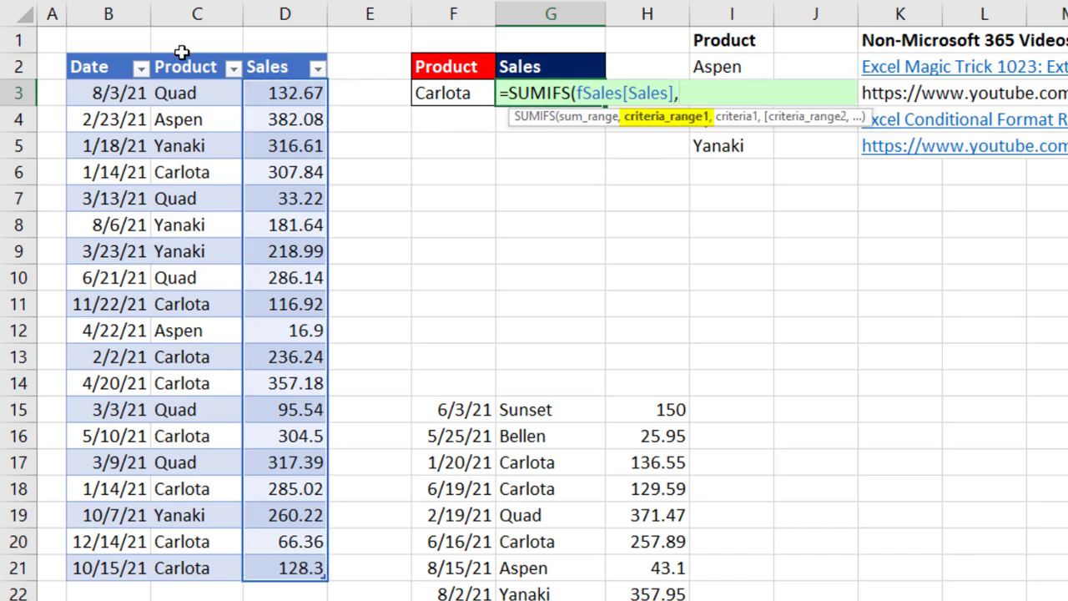
left_click(182, 52)
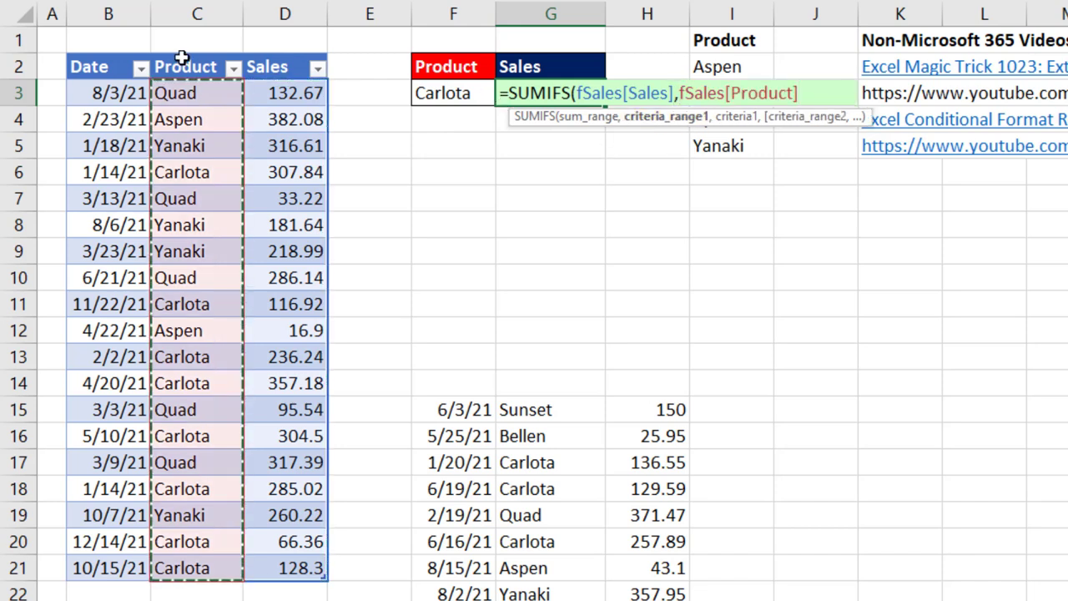
type(",")
left_click(440, 94)
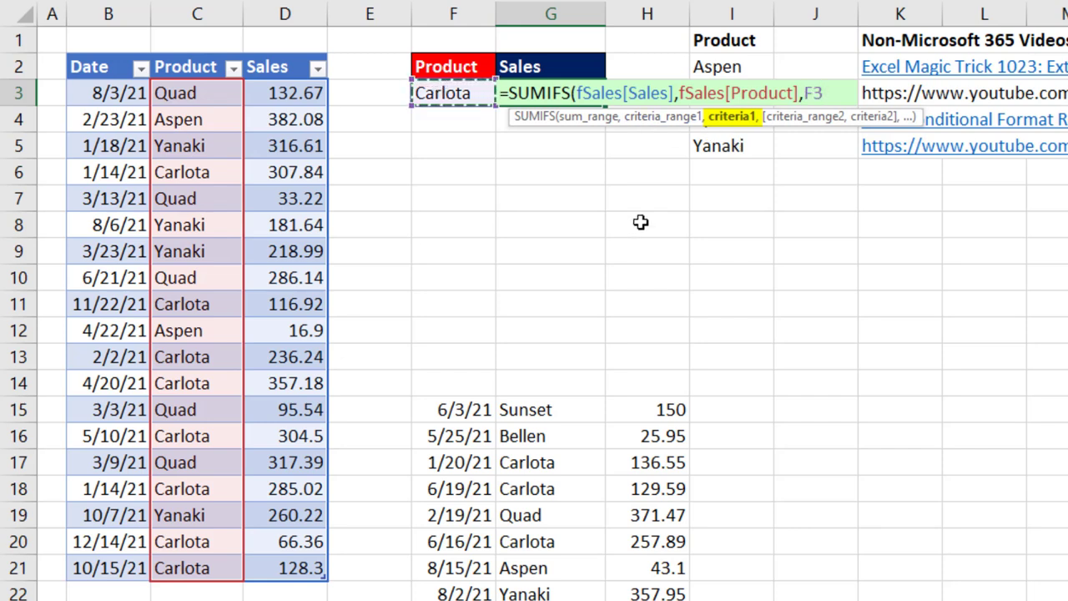
type(")")
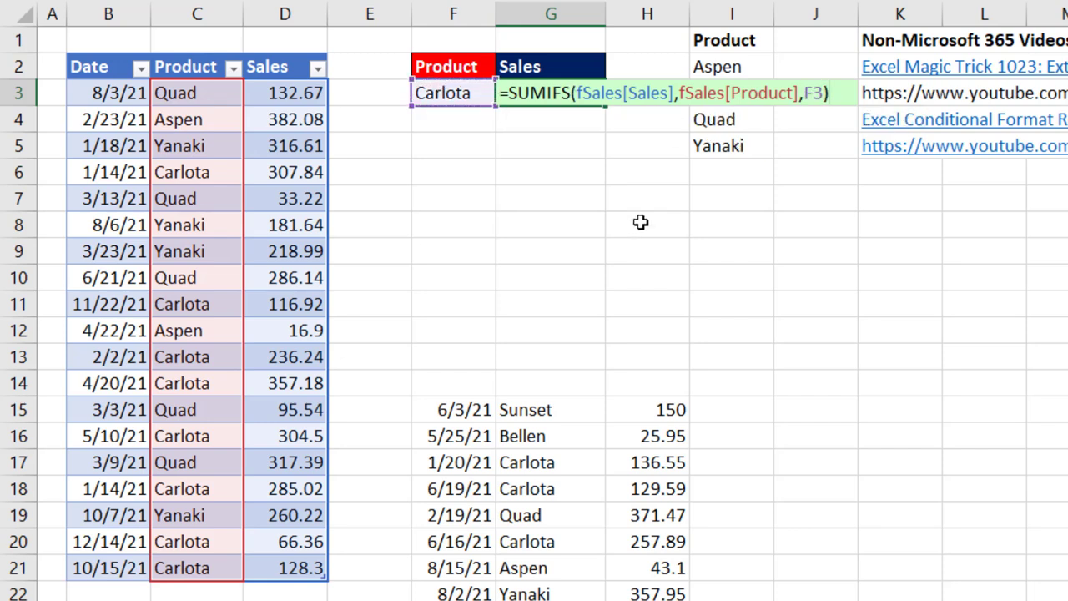
key("Return")
Step: Switch the F3 product to Aspen, changing the total to 398.98
left_click(485, 96)
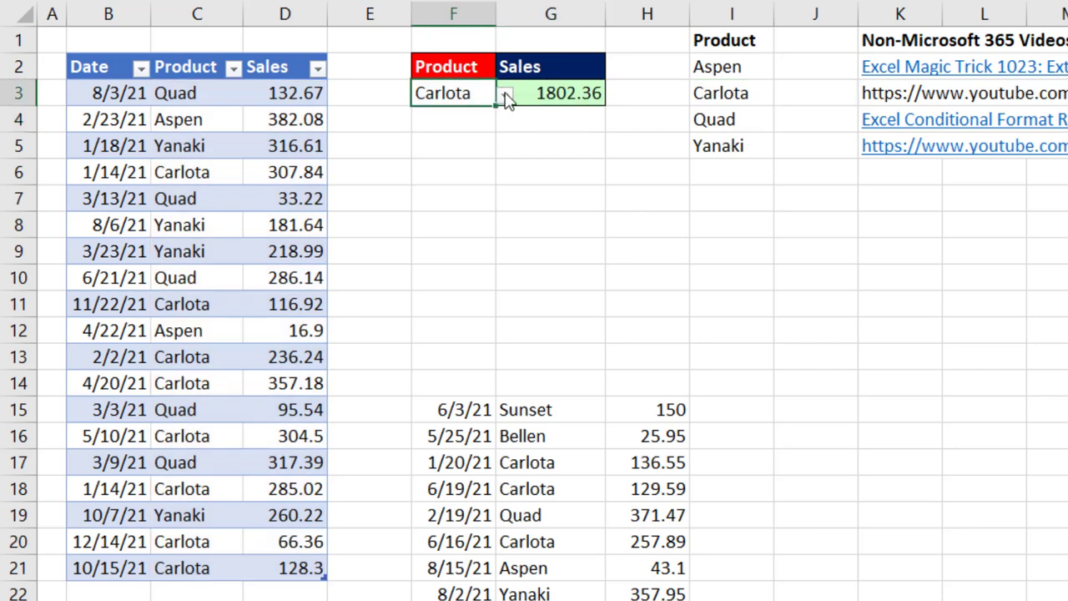
left_click(504, 95)
key("Up")
key("Return")
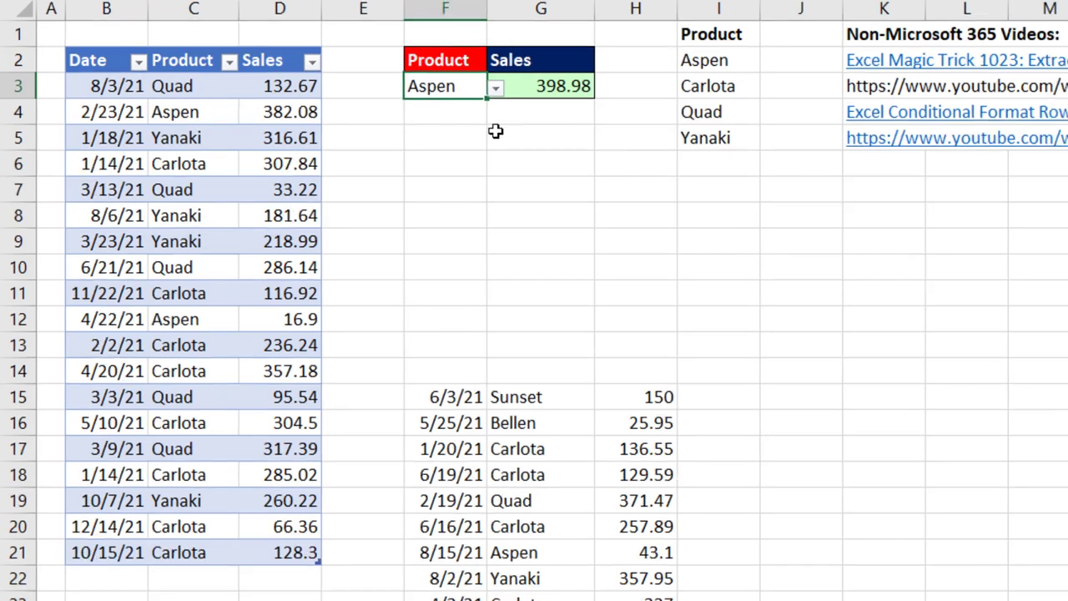
left_click(79, 112)
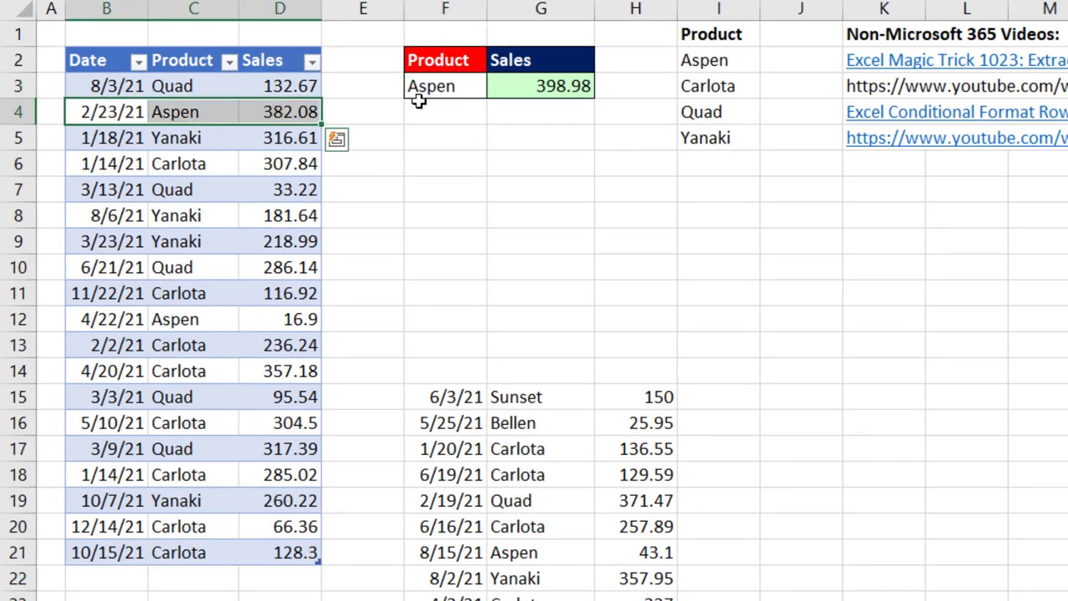
left_click_drag(109, 321, 285, 324)
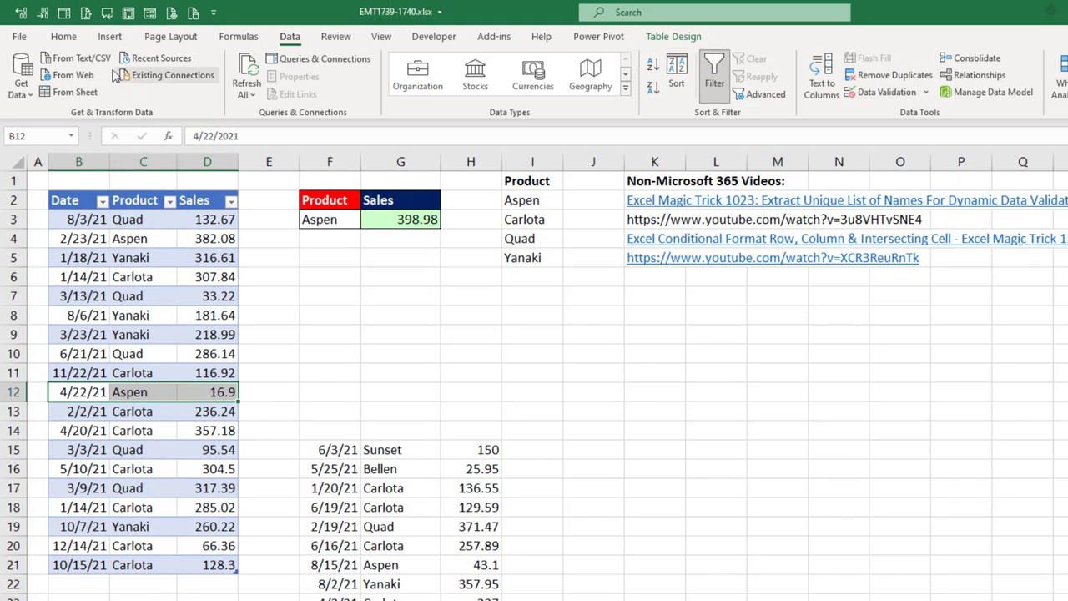
left_click(72, 38)
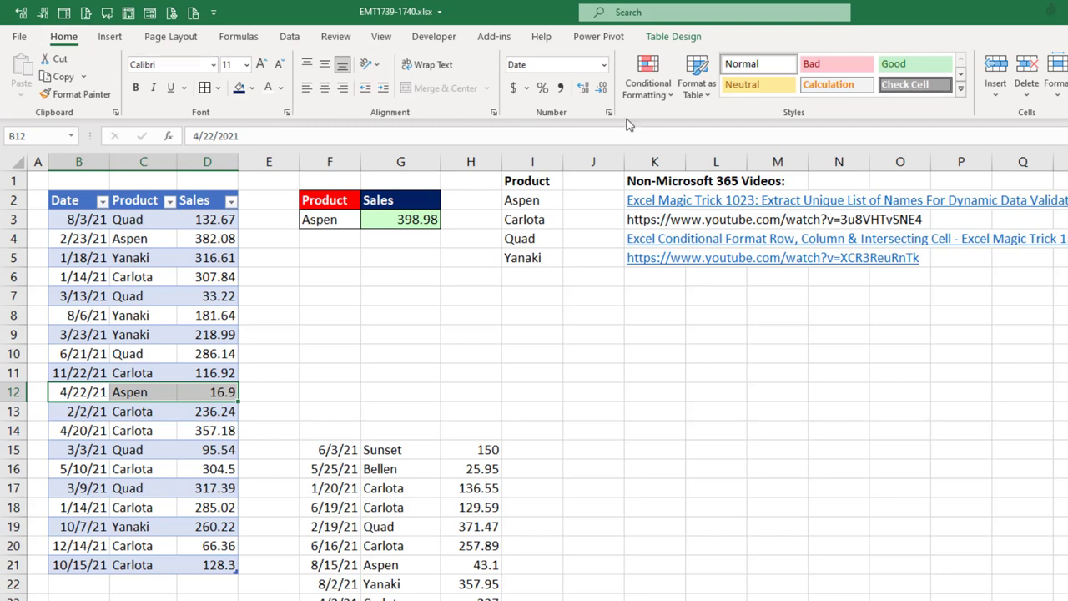
left_click(669, 99)
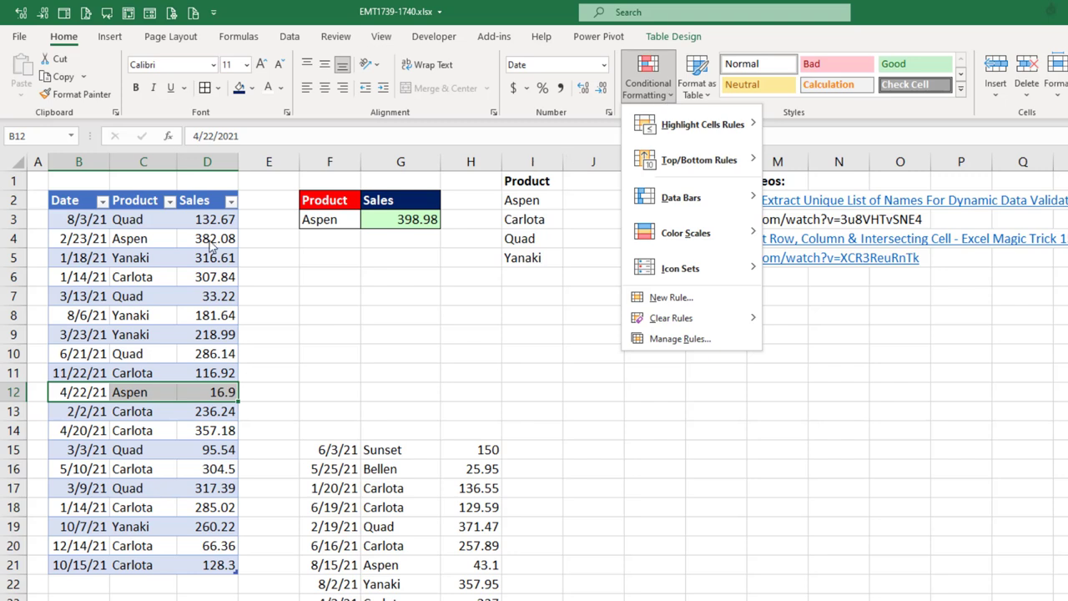
key("Escape")
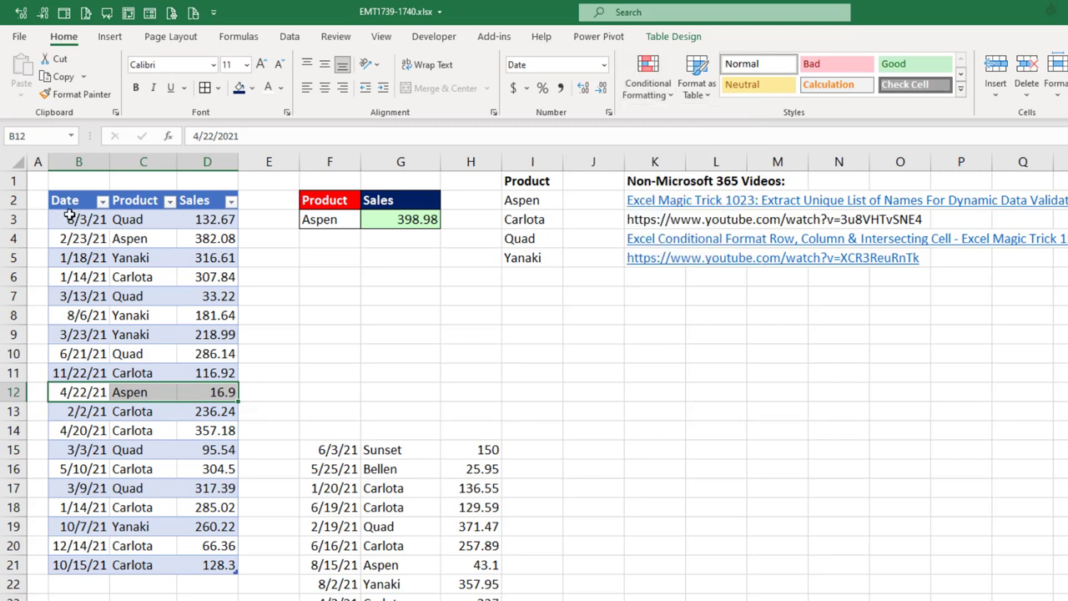
Step: Select B3:D21 and start a new 'Use a formula' conditional formatting rule
left_click(72, 219)
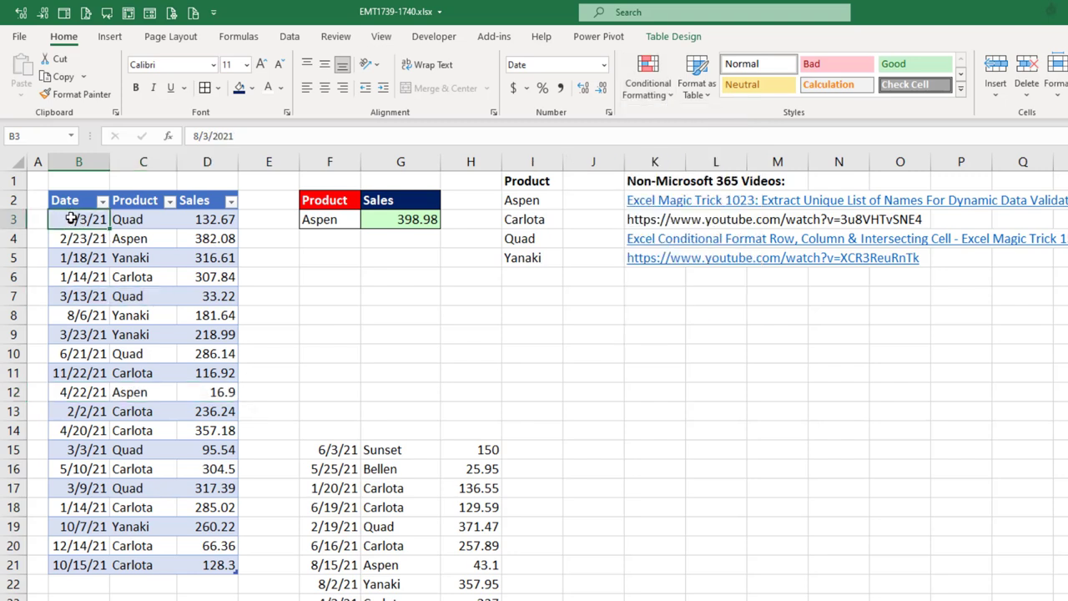
left_click_drag(73, 219, 202, 567)
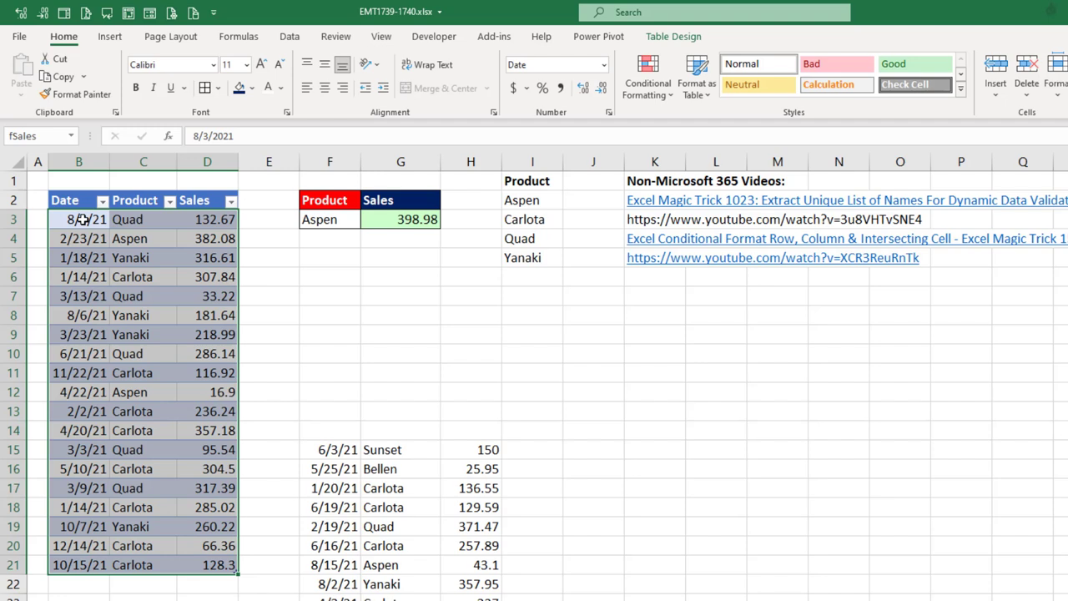
left_click(674, 94)
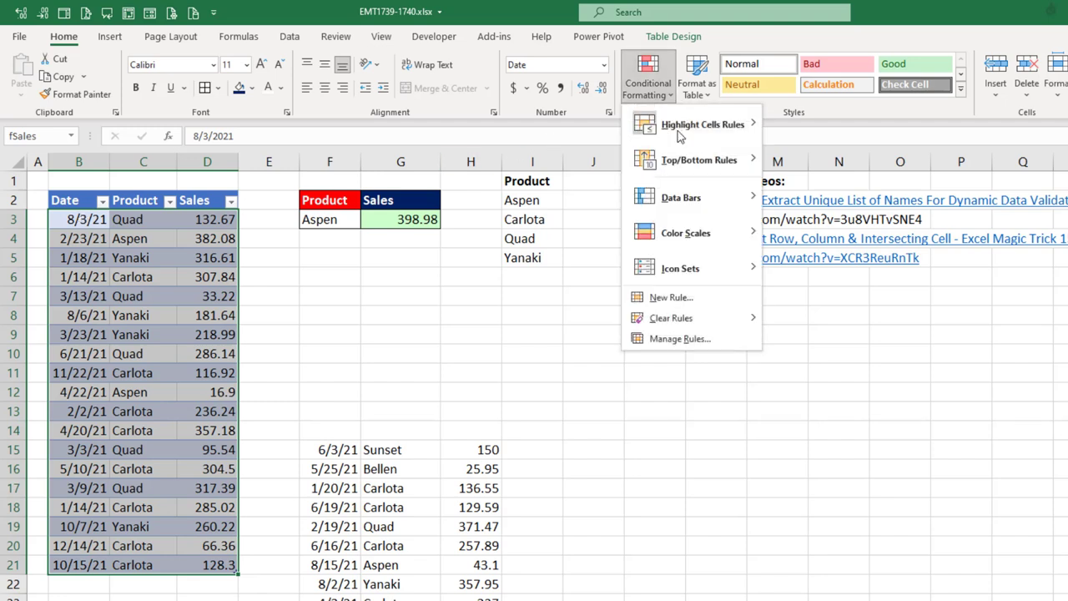
left_click(707, 309)
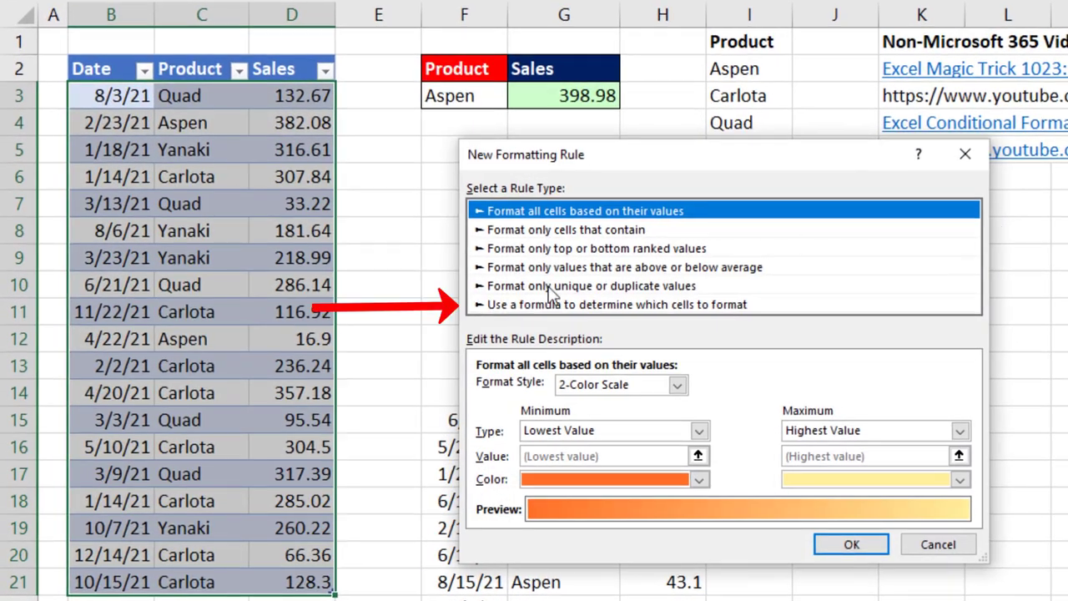
left_click(392, 368)
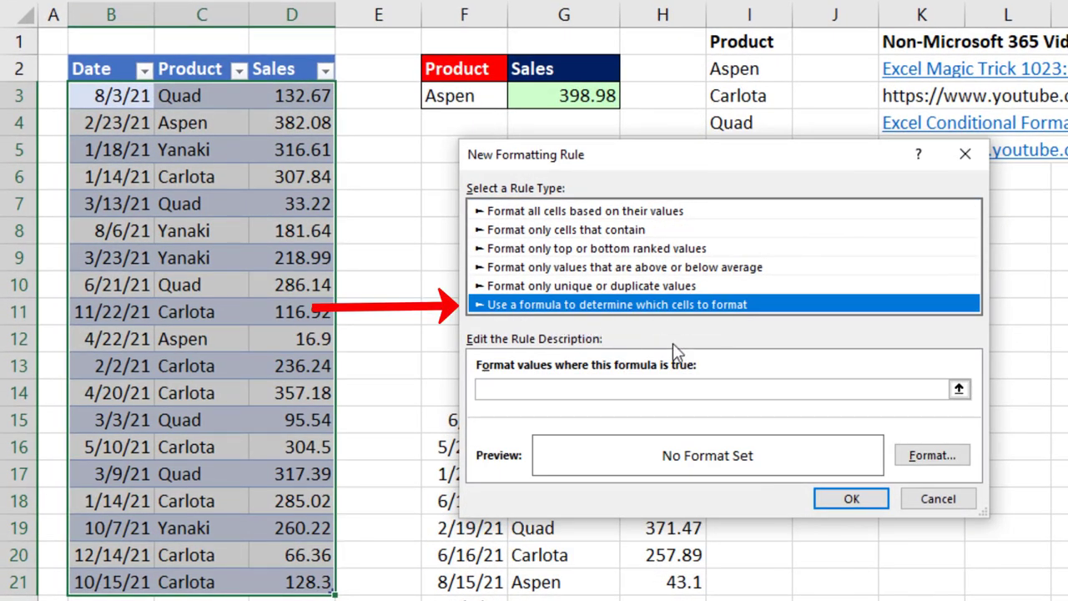
left_click(558, 390)
left_click(534, 394)
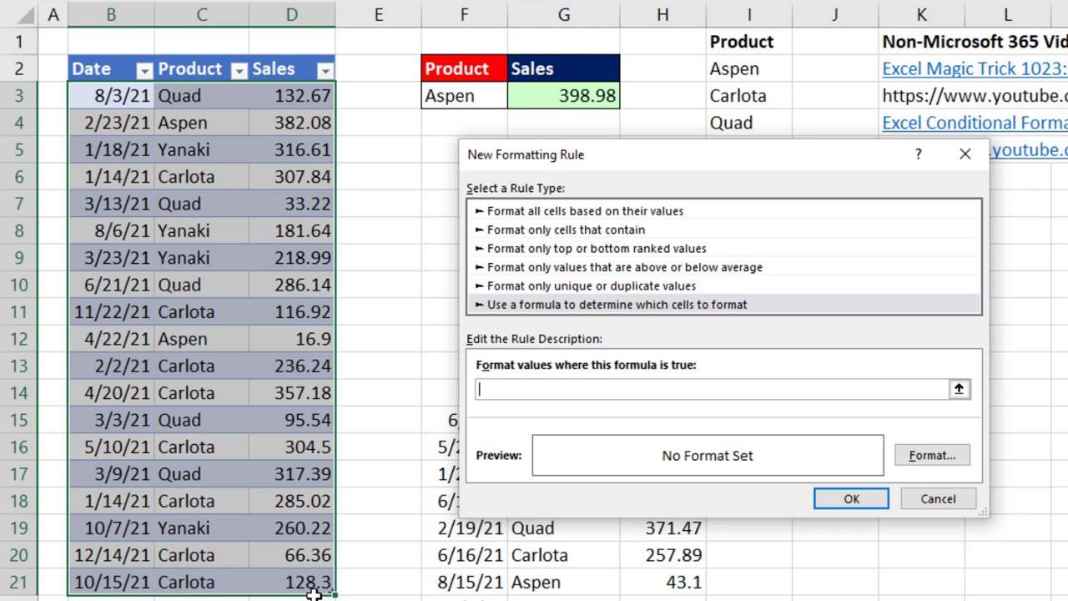
Step: Enter the rule formula =$C3=$F$3 to compare each row's product with F3
type("=")
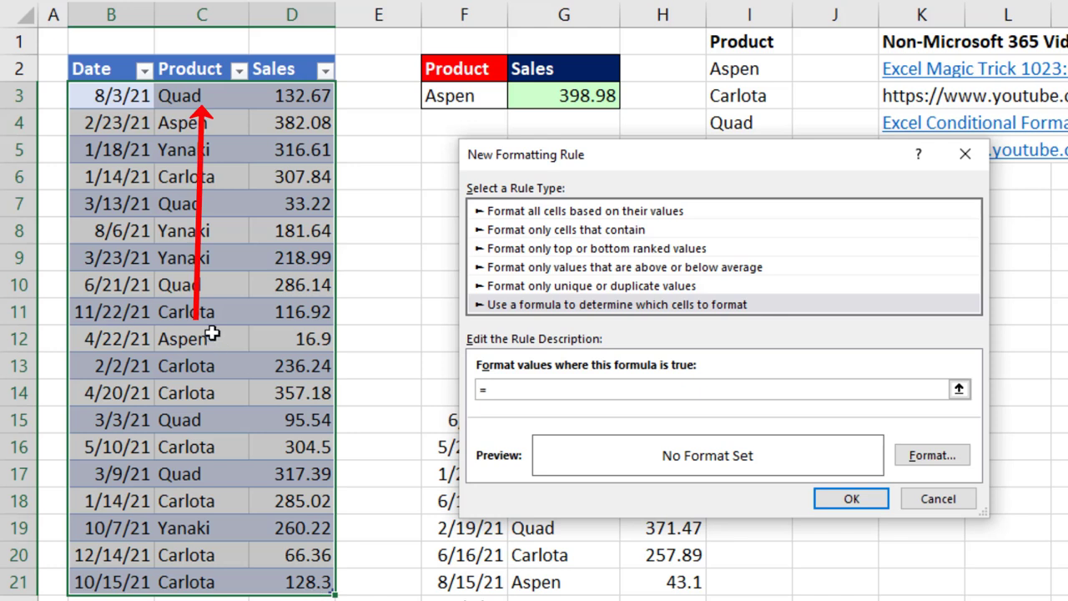
left_click(200, 98)
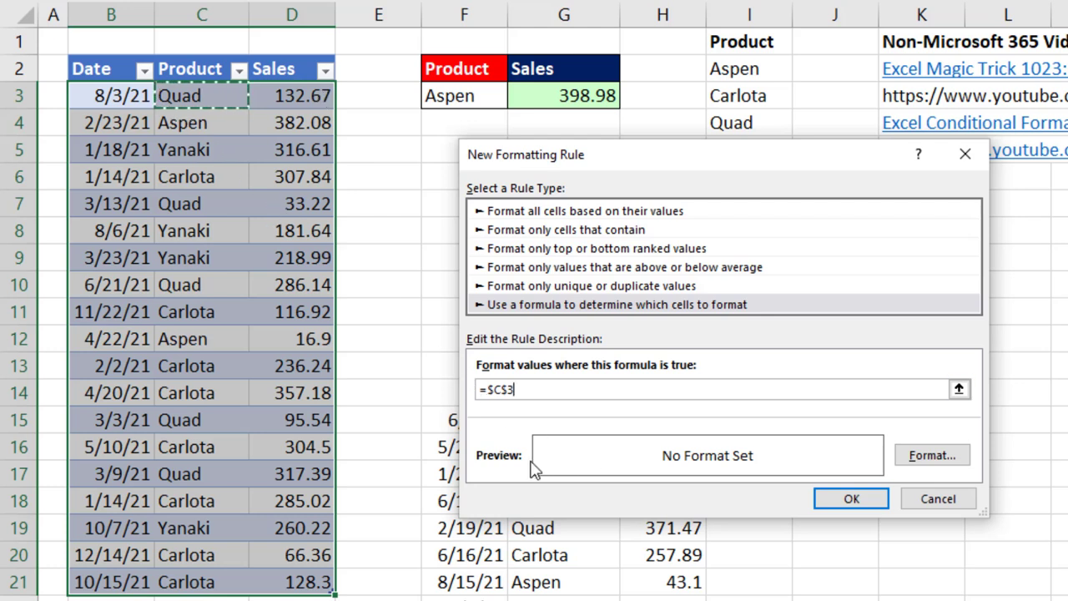
key("F4")
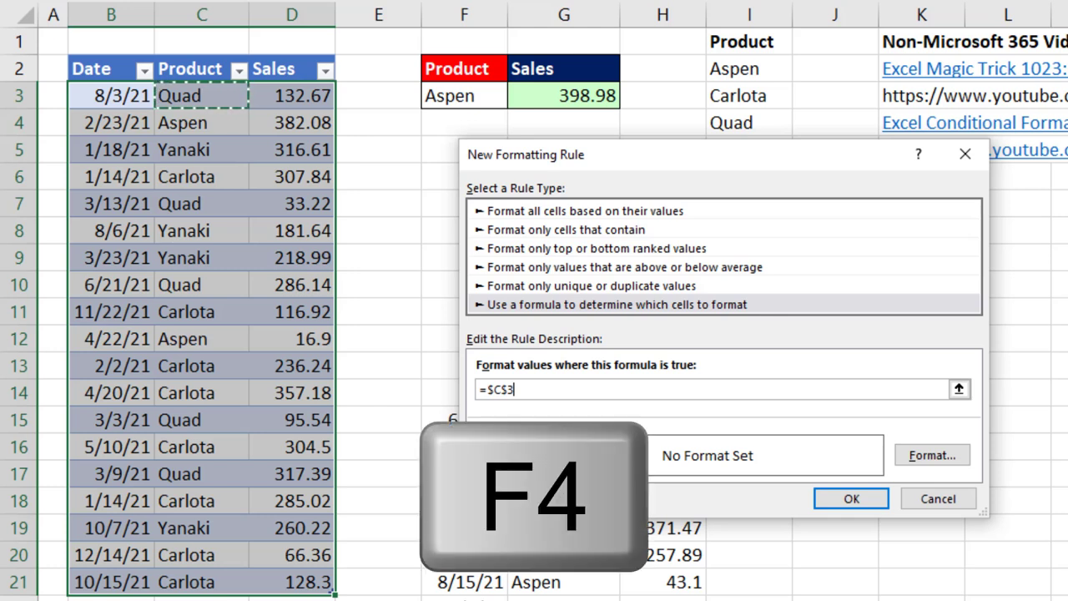
key("F4")
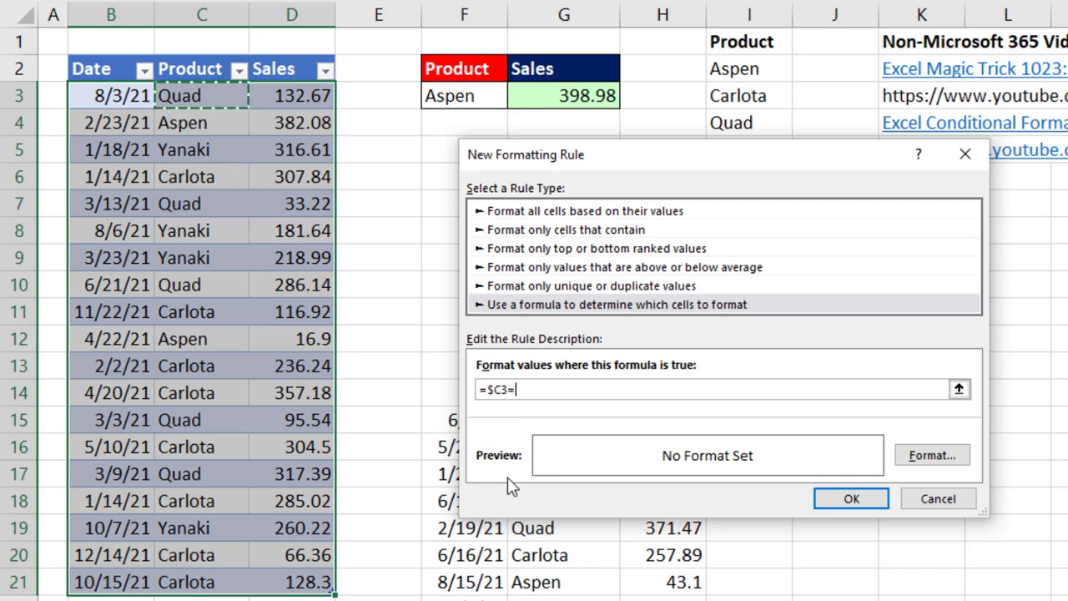
left_click(457, 96)
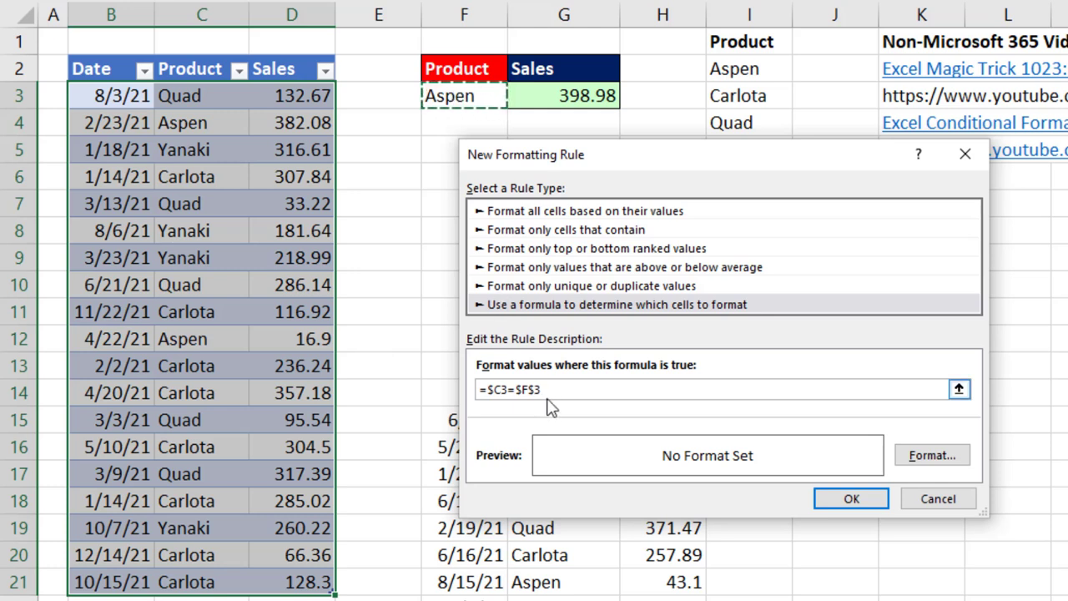
Step: Give the rule a yellow fill and apply it, highlighting Aspen rows 4 and 12
left_click(924, 461)
left_click(923, 462)
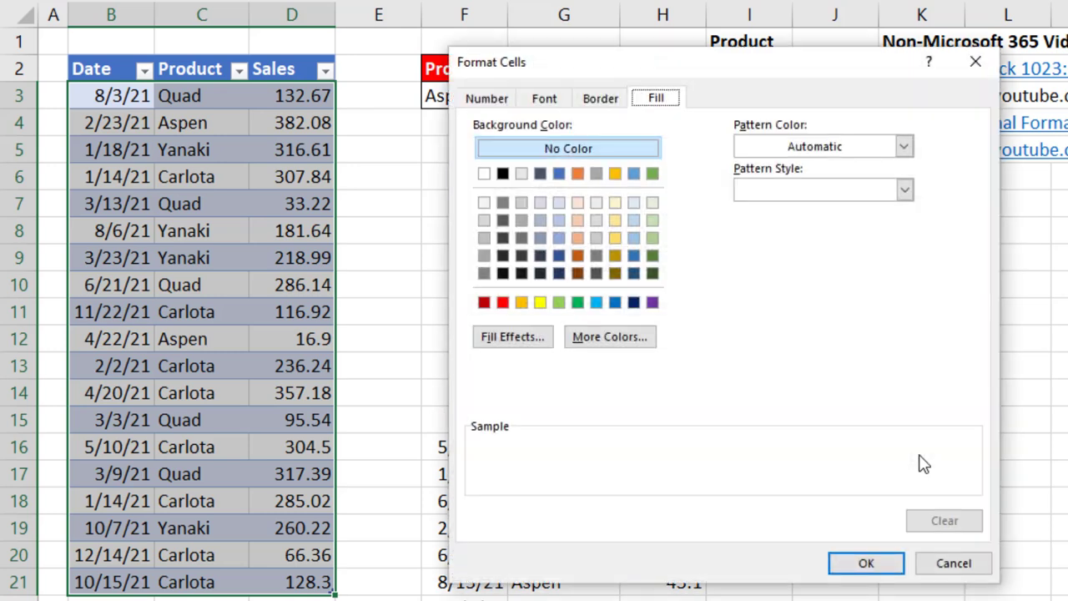
left_click(484, 102)
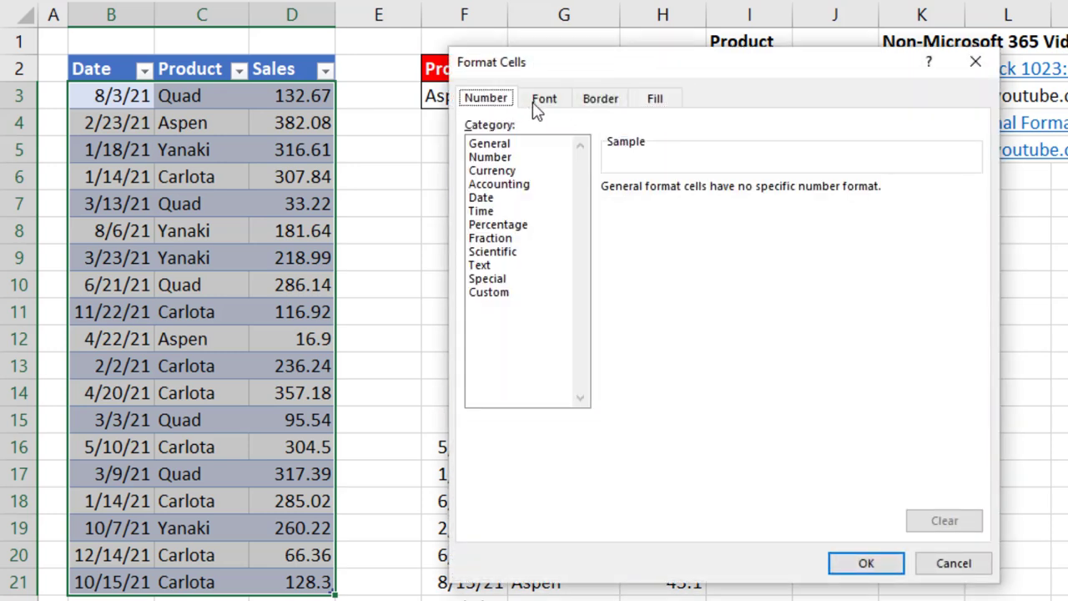
left_click(541, 102)
left_click(605, 100)
left_click(655, 100)
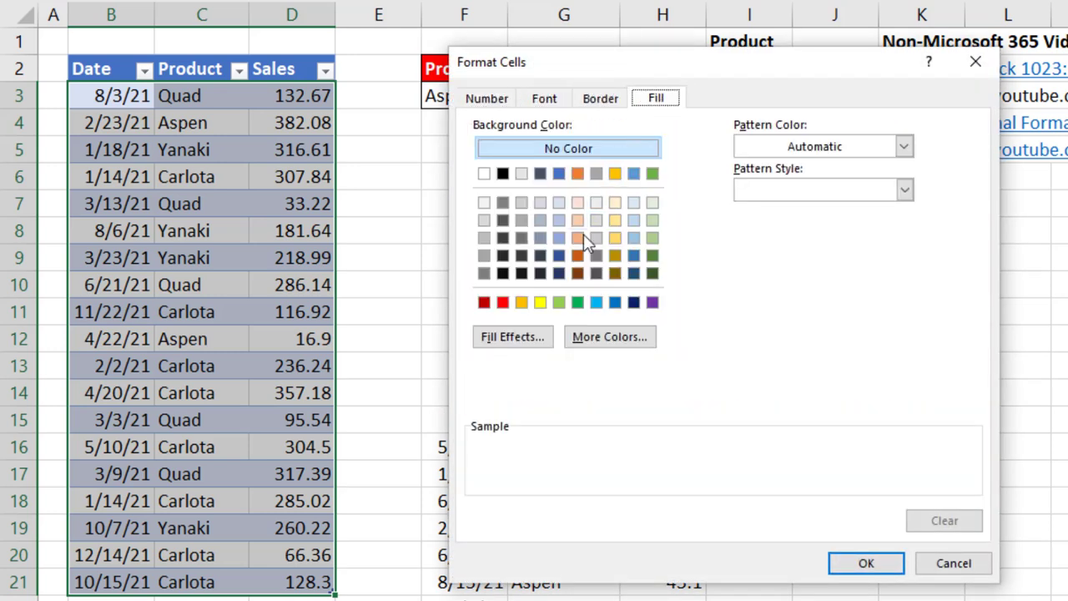
left_click(540, 302)
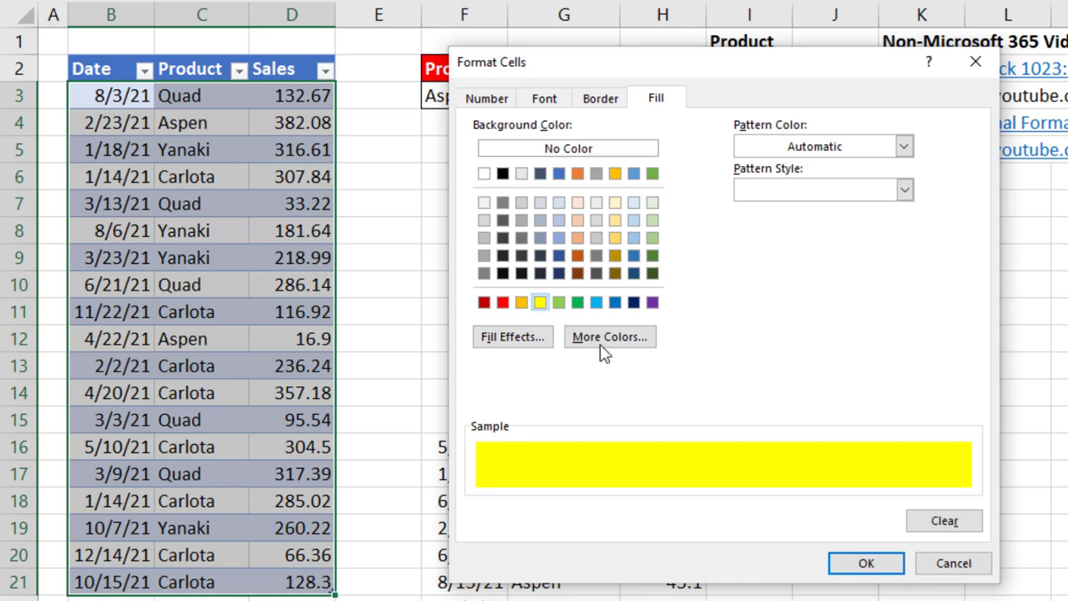
left_click(868, 566)
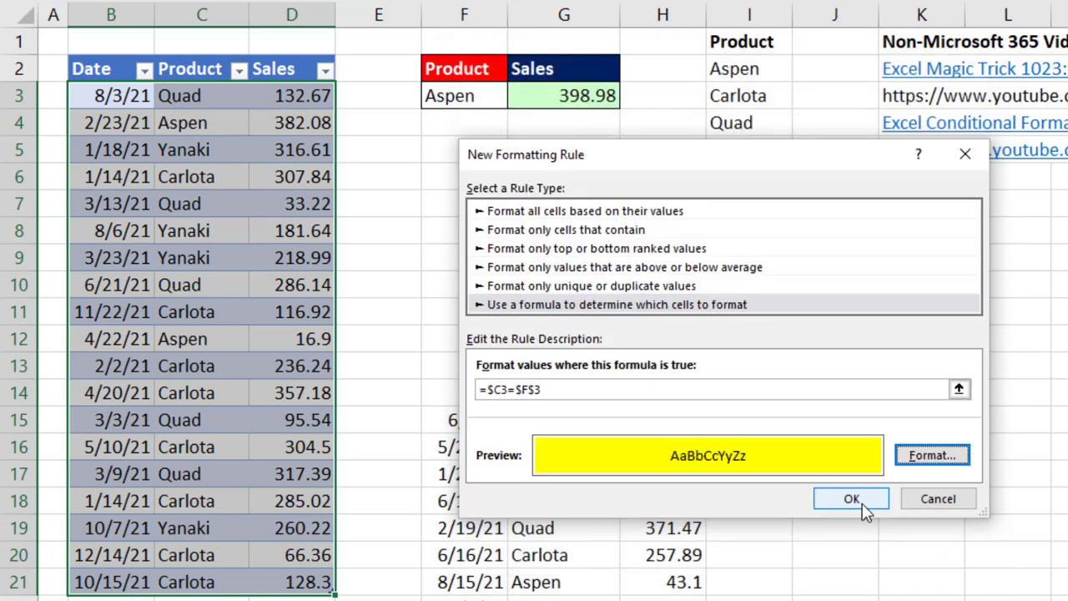
left_click(852, 499)
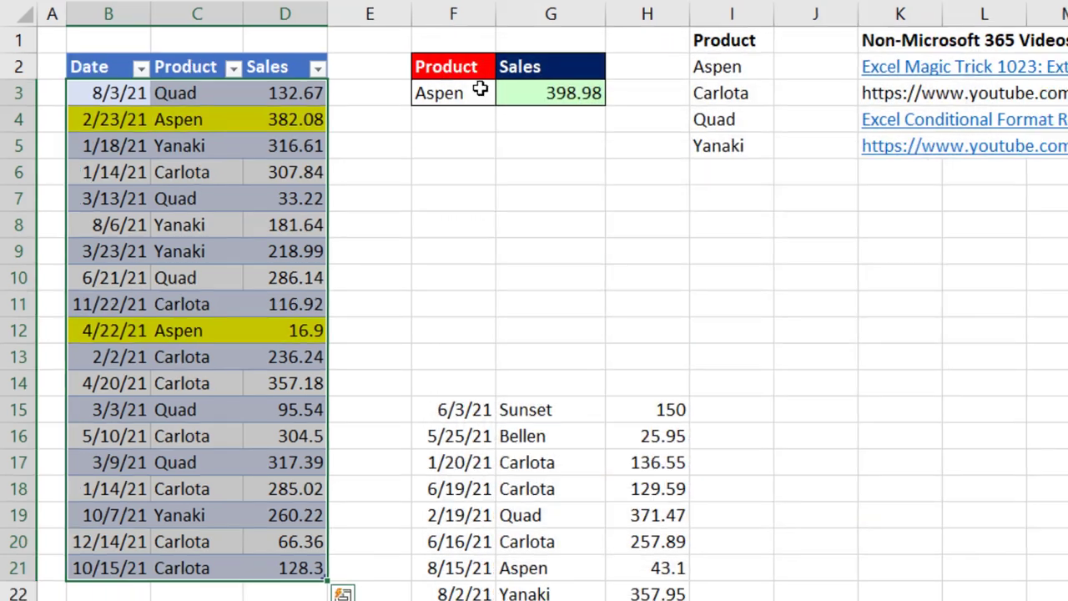
Step: Choose Carlota in F3, so the total shows 1802.36 and its rows turn yellow
left_click(489, 91)
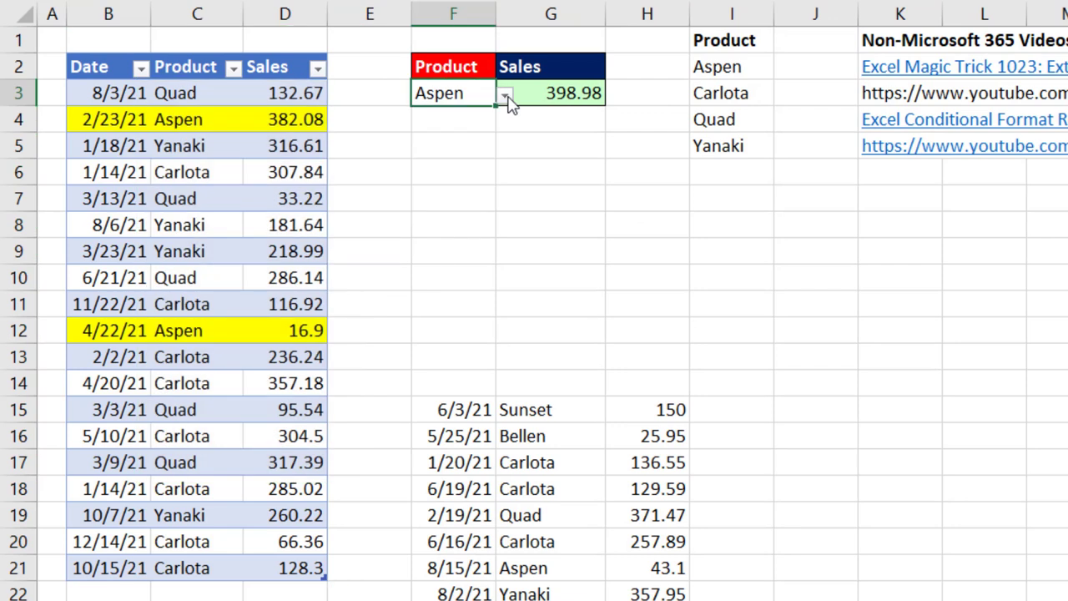
left_click(518, 98)
left_click(442, 134)
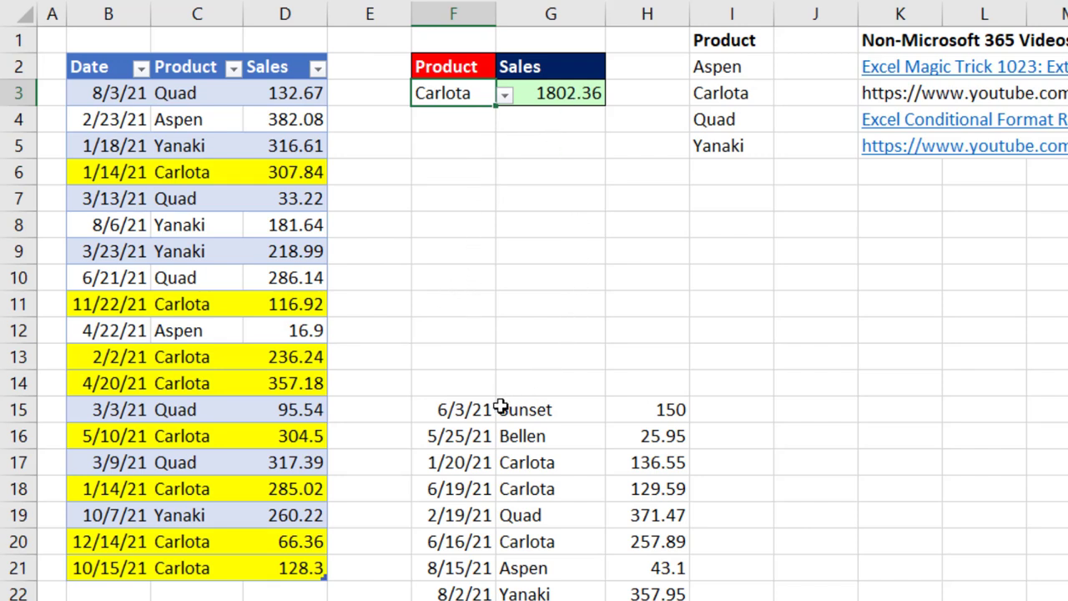
left_click(456, 409)
Step: Copy the eleven records F15:H25 and paste them at B22 below the sales table
left_click_drag(534, 422, 482, 501)
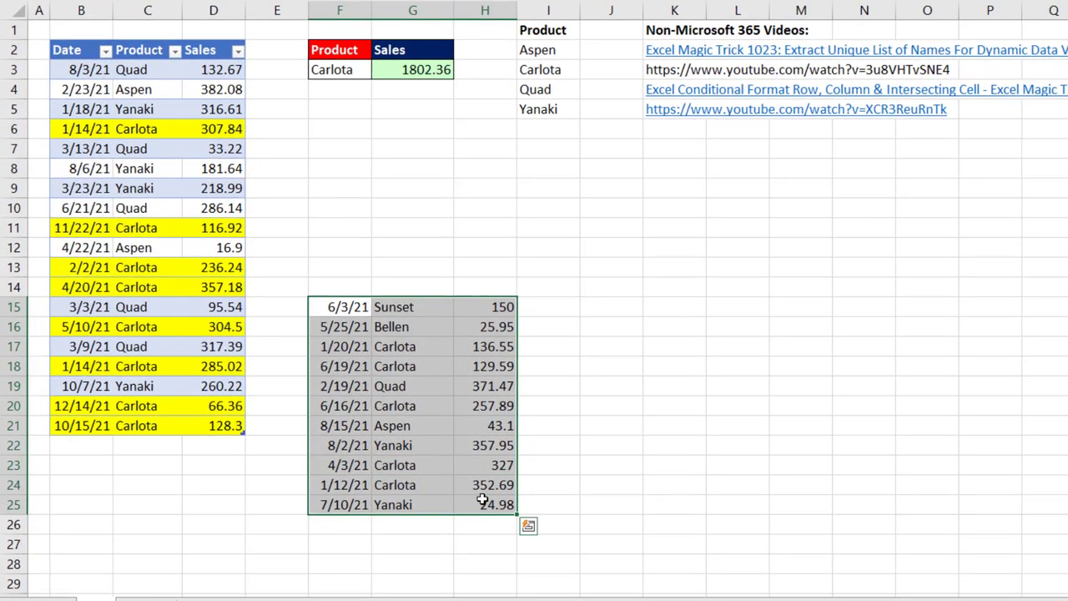
key("ctrl+c")
left_click(81, 444)
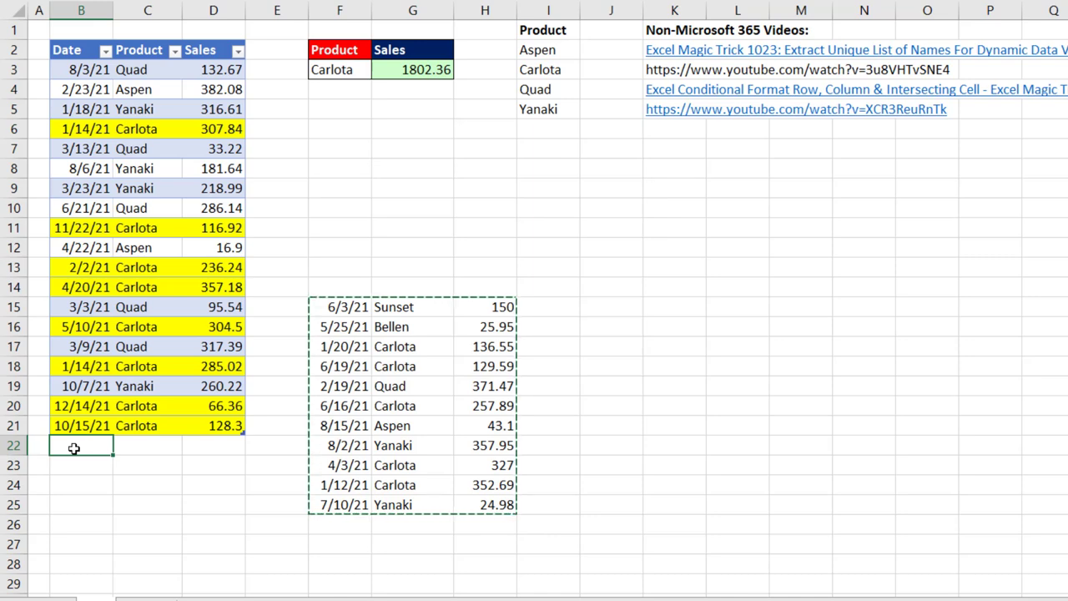
key("ctrl+v")
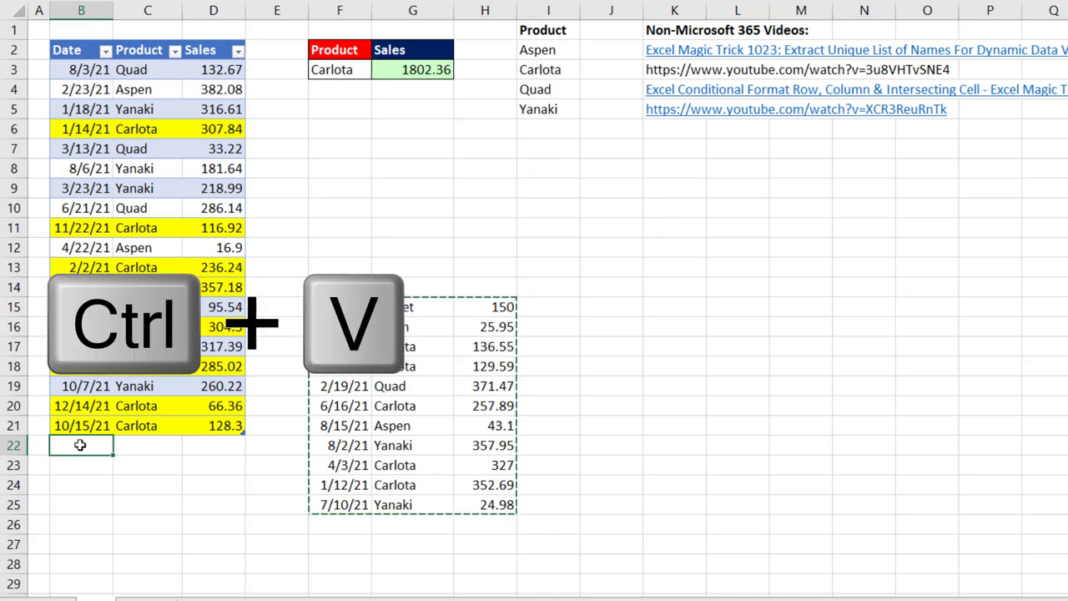
scroll(250, 460, "down", 3)
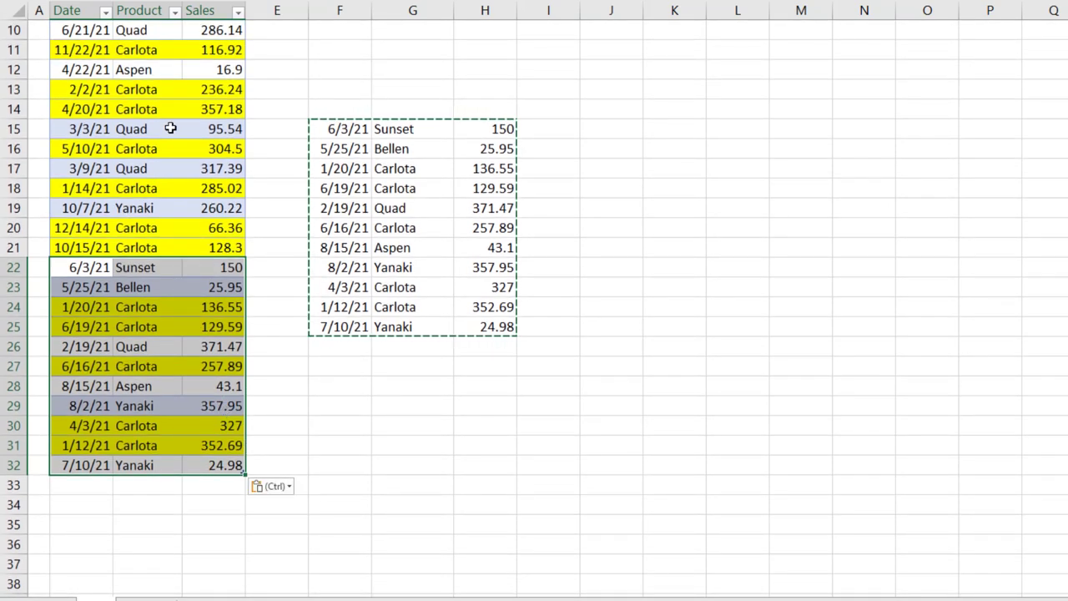
scroll(167, 389, "up", 3)
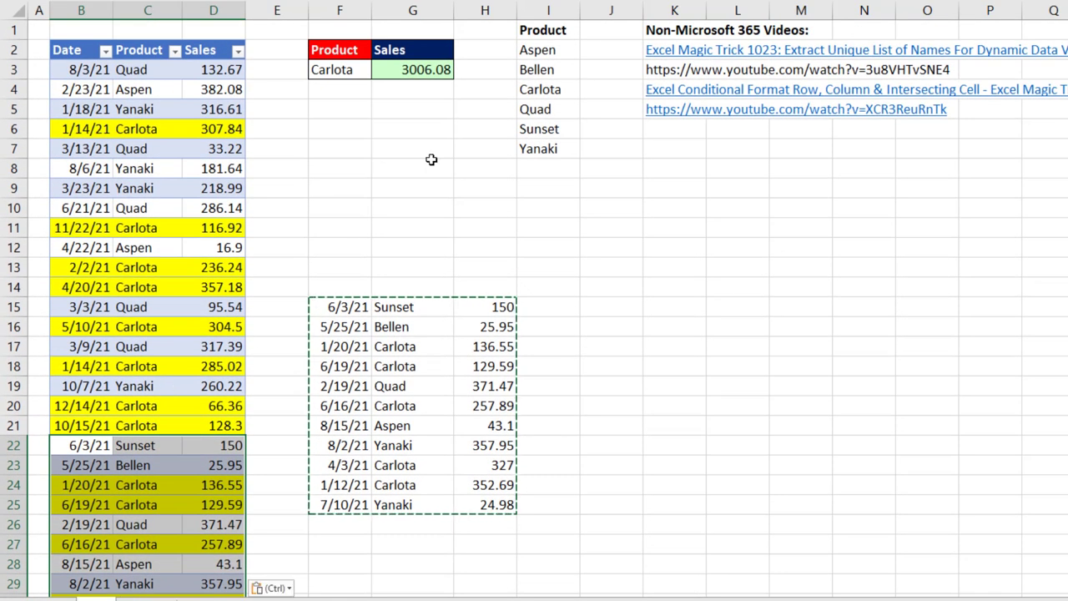
left_click(414, 70)
left_click(364, 69)
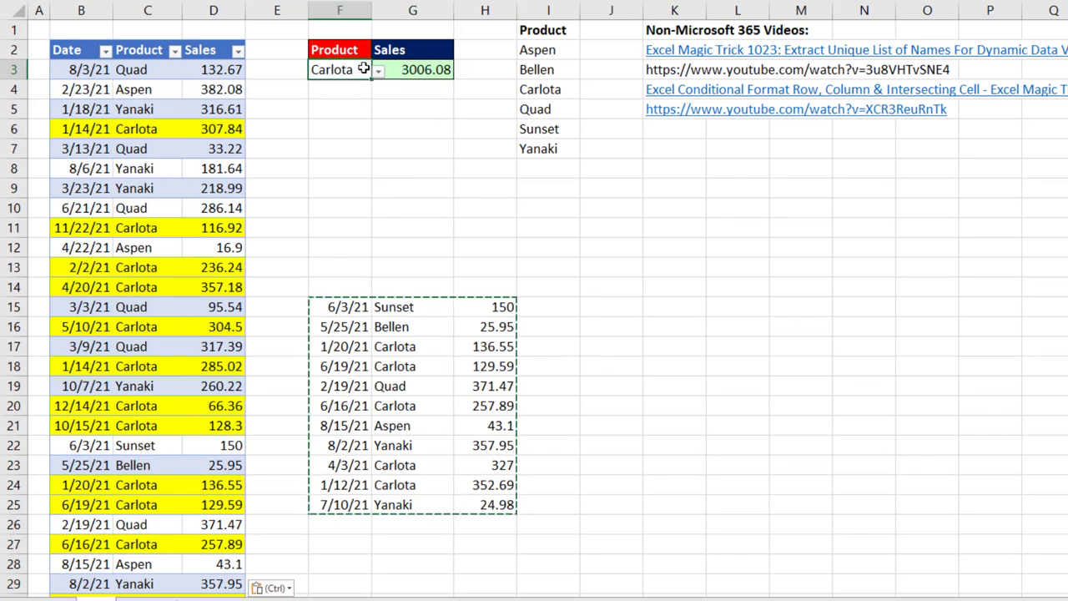
left_click(378, 73)
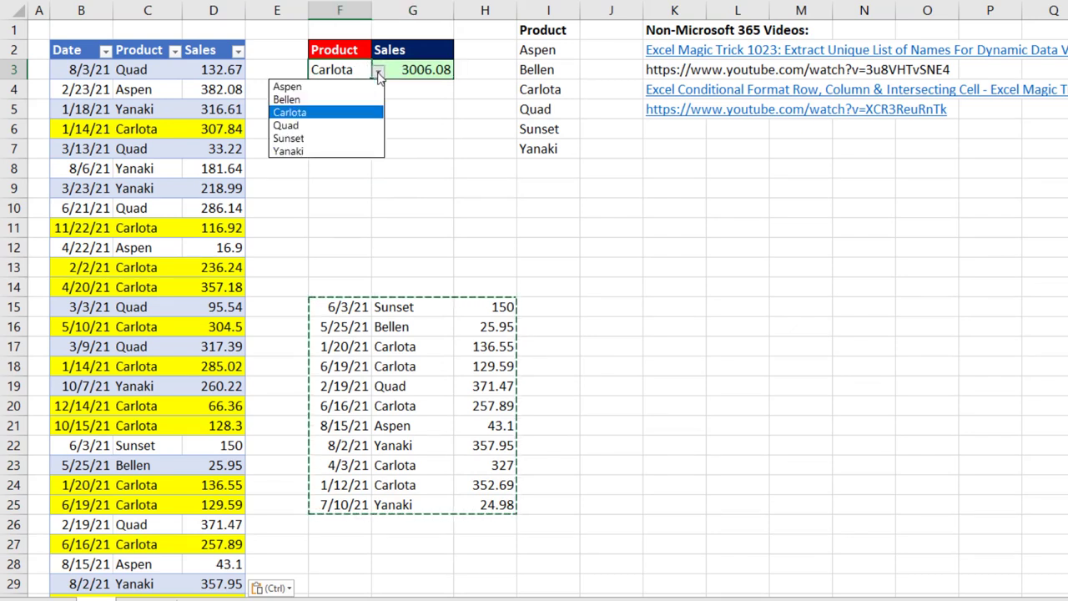
left_click(334, 102)
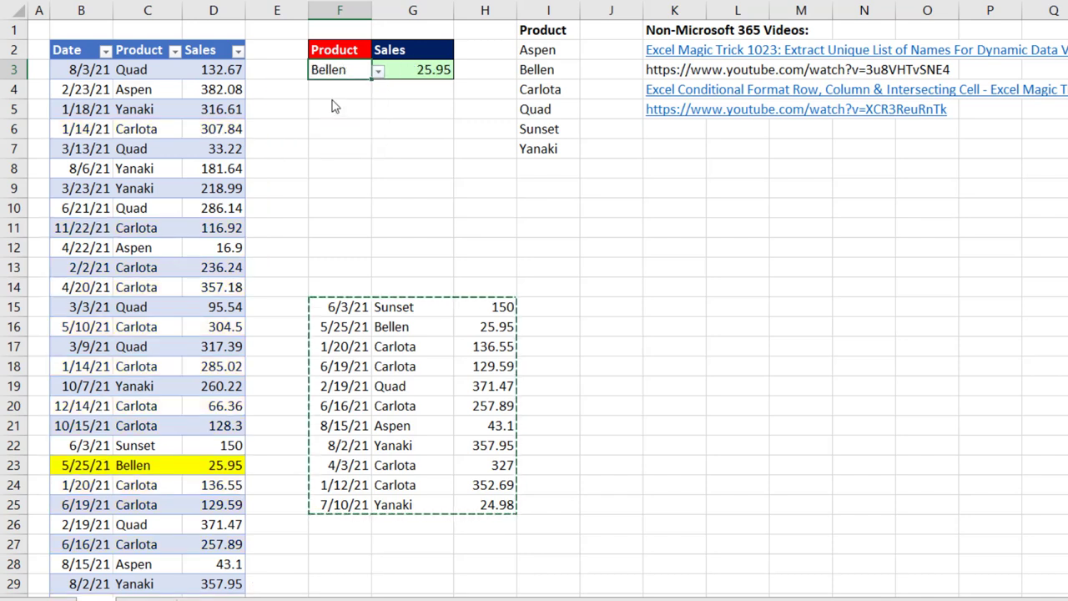
left_click(378, 72)
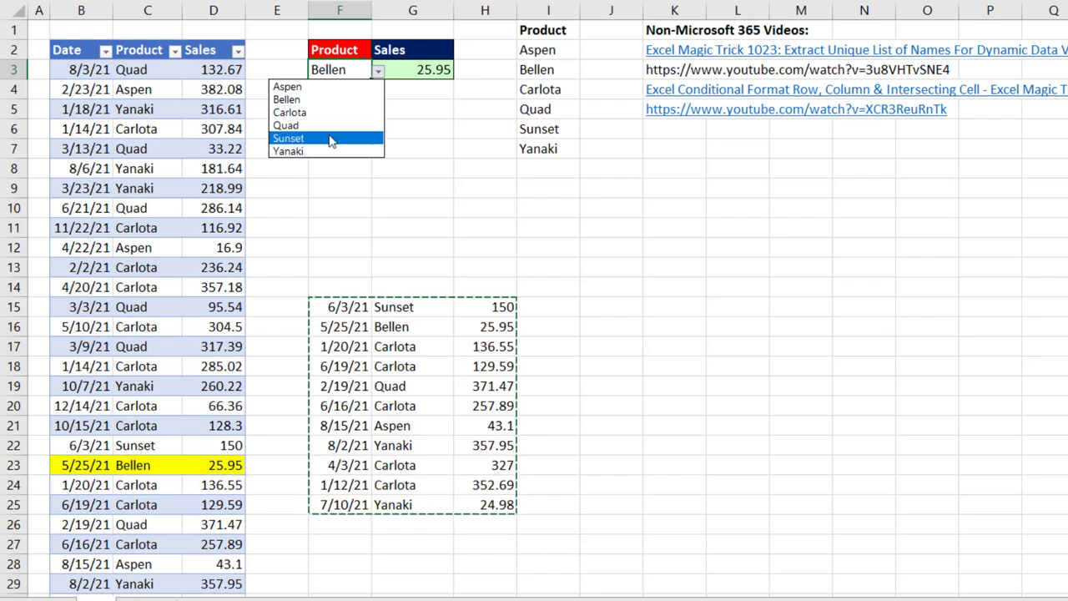
left_click(332, 139)
left_click(378, 73)
left_click(332, 109)
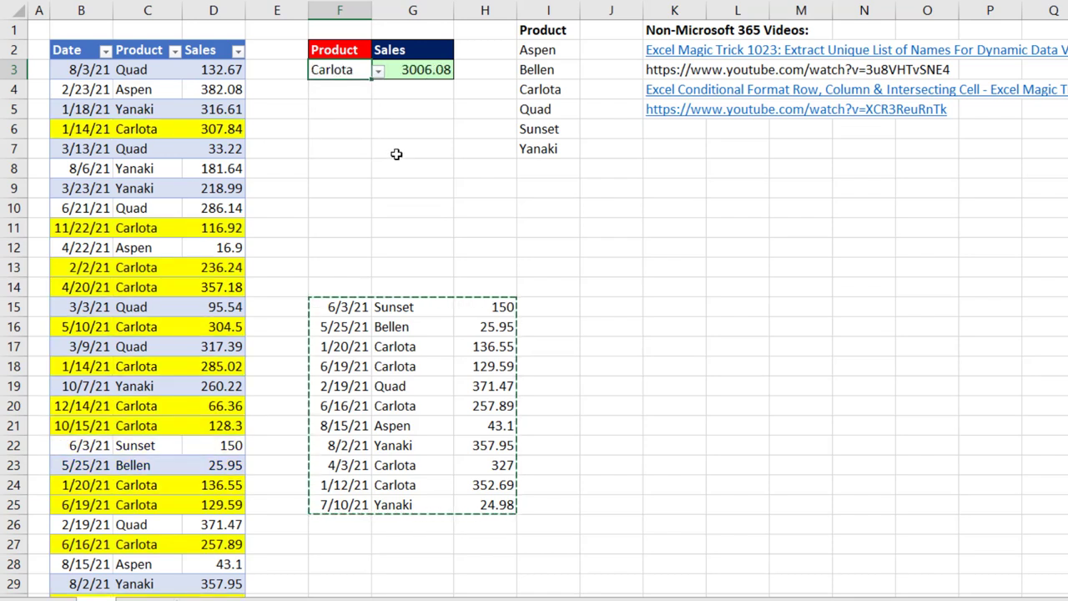
left_click(574, 52)
double_click(568, 51)
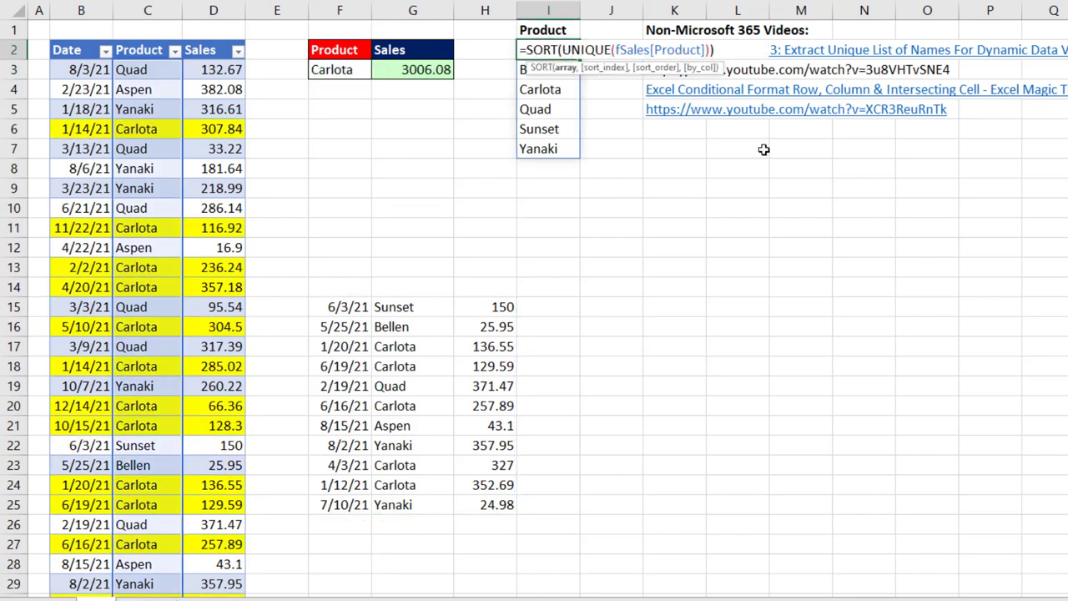
key("Escape")
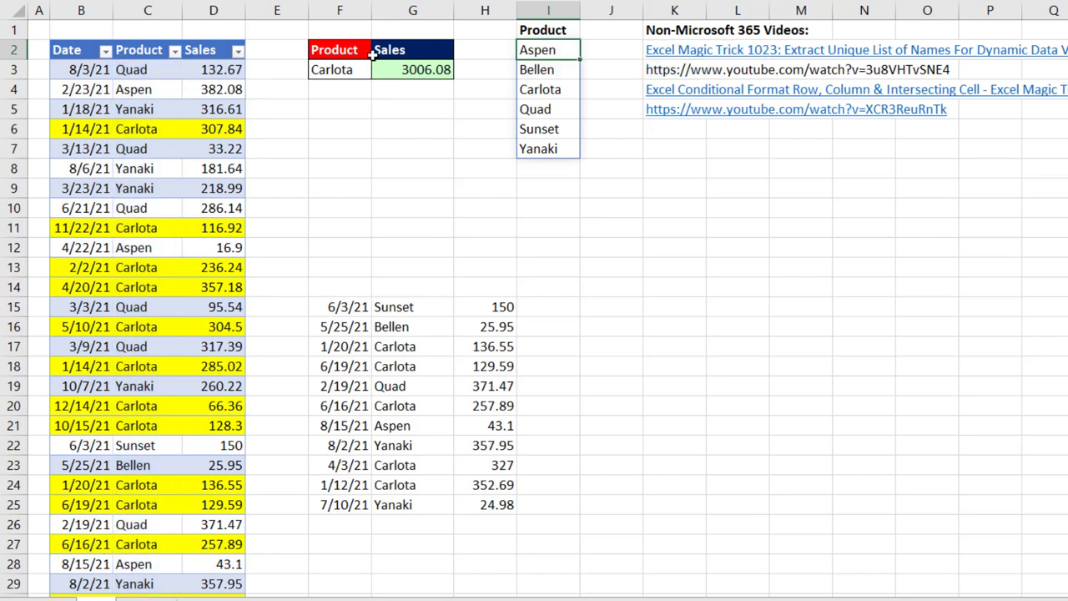
left_click(371, 70)
key("alt+d")
key("l")
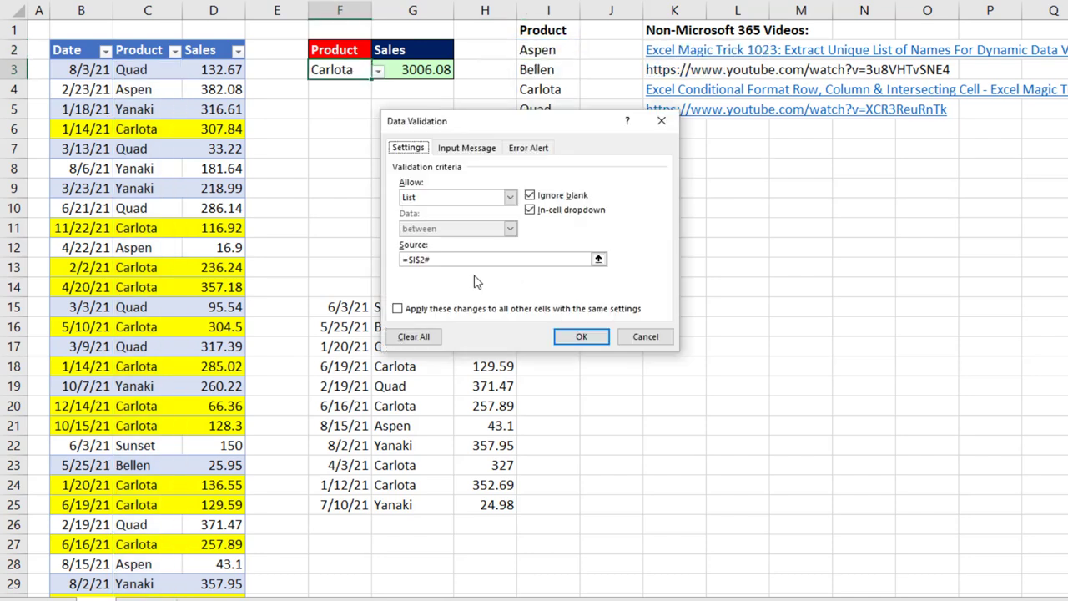